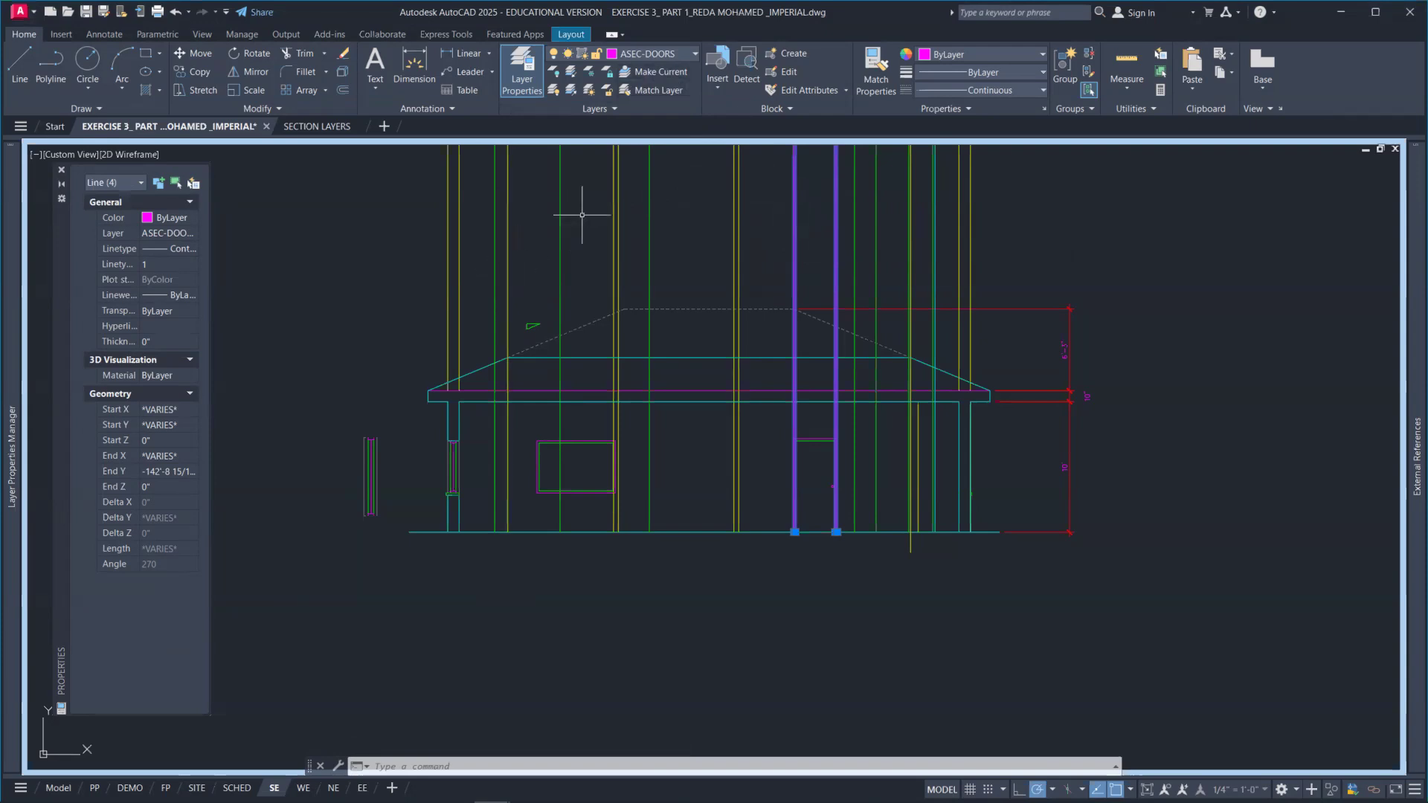
left_click(690, 56)
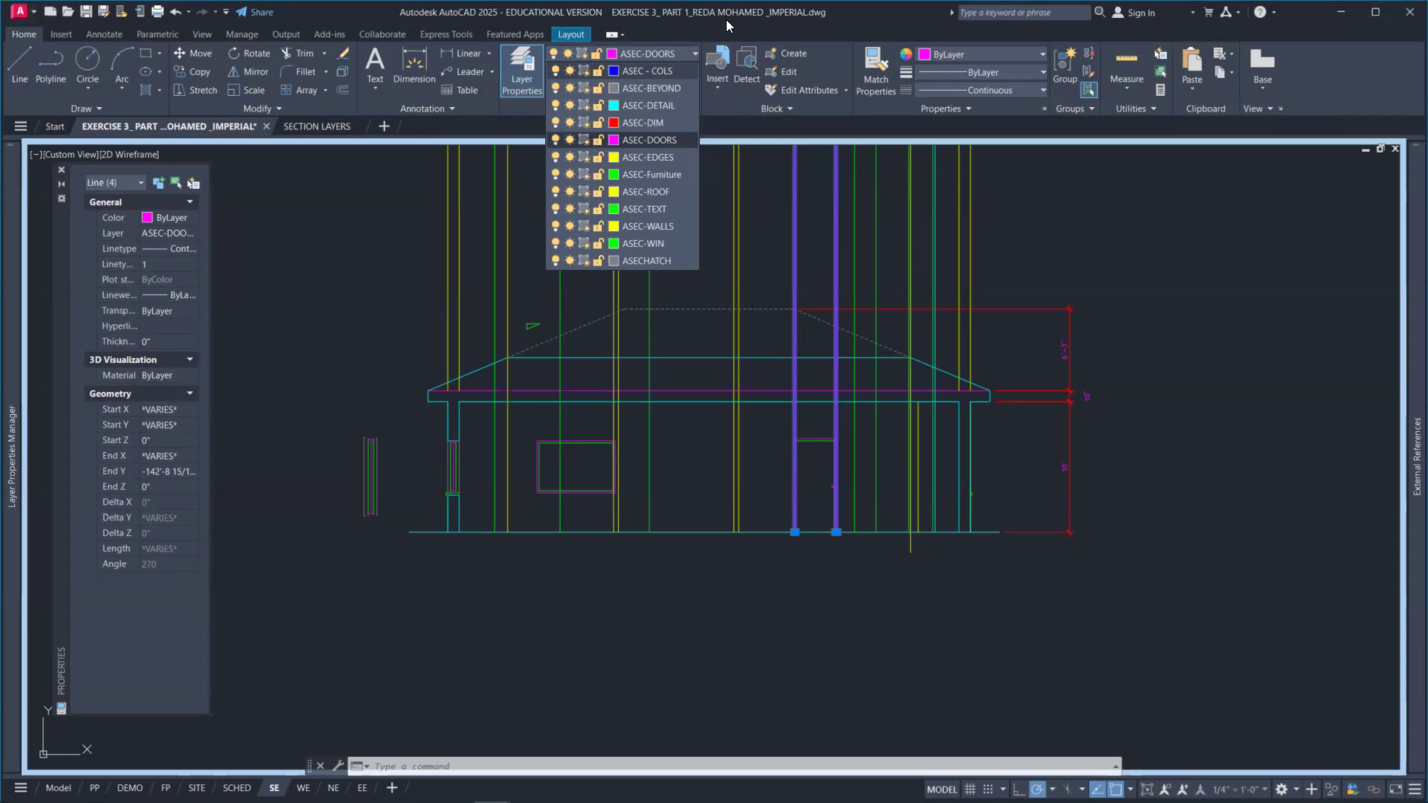
left_click(726, 19)
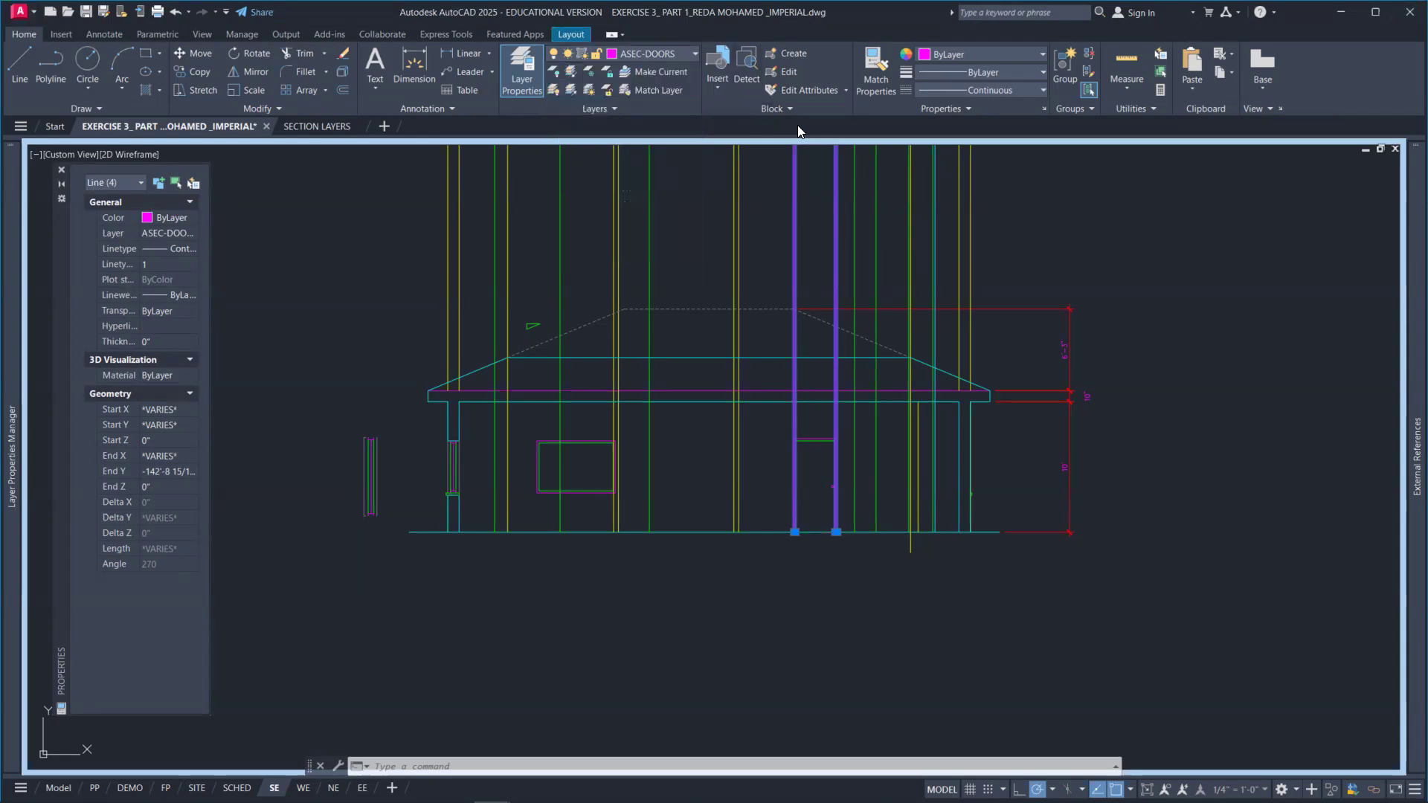
key("Escape")
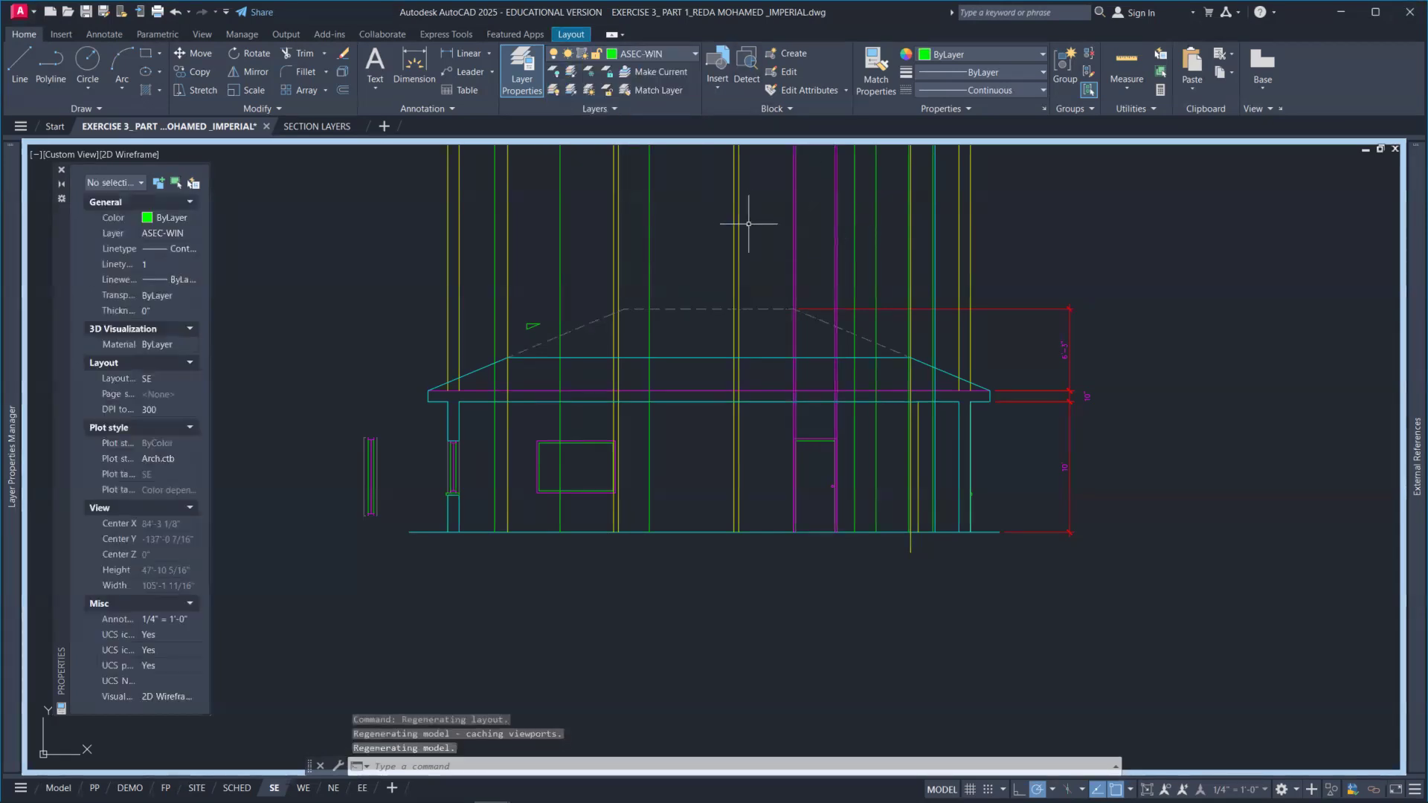
scroll(824, 225, "down", 4)
middle_click_drag(803, 195, 774, 420)
scroll(747, 290, "up", 8)
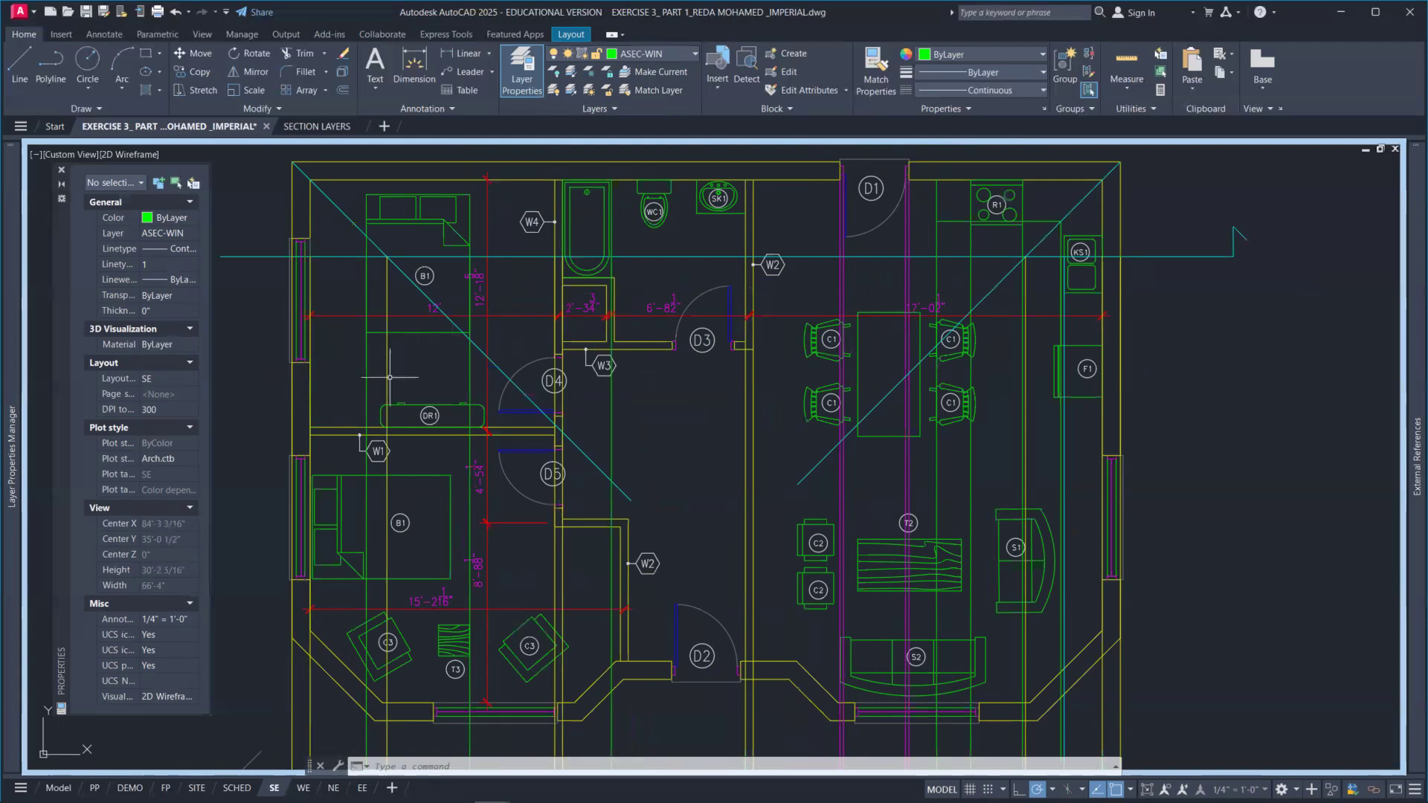
scroll(294, 319, "down", 6)
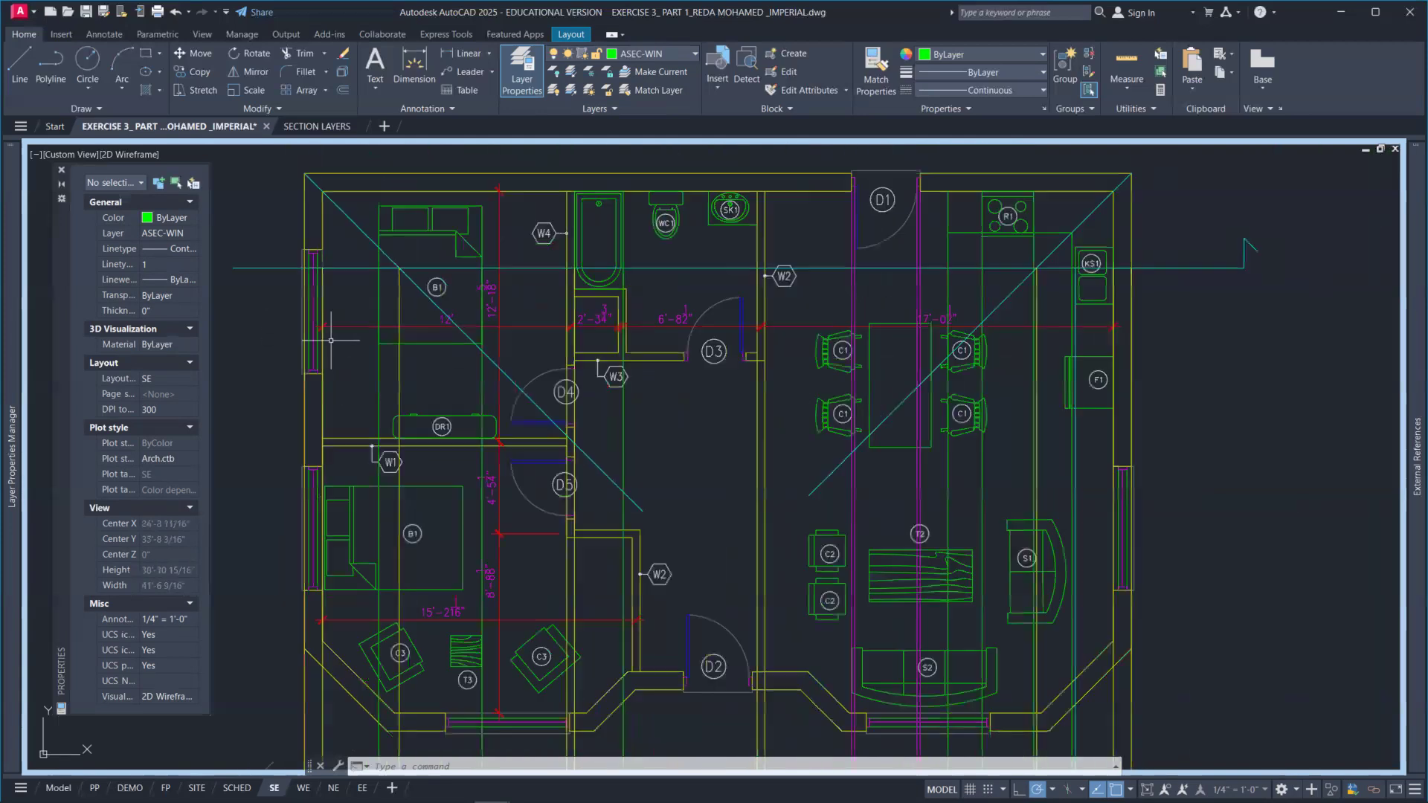
middle_click_drag(406, 550, 485, 412)
scroll(437, 577, "up", 8)
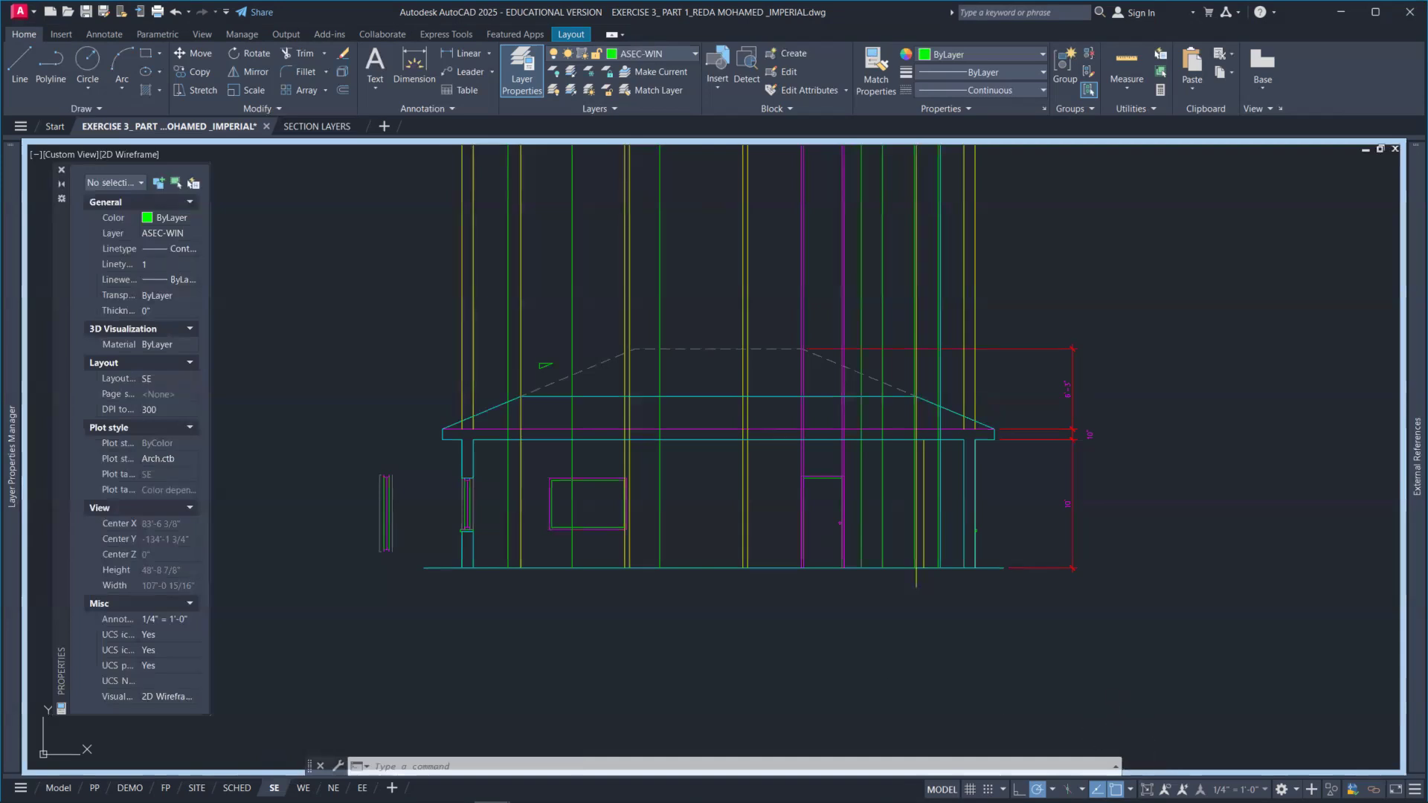
Step: Switch the layout to paper space and create a copy of the SE layout moved to the end of the layout tabs
left_click(1147, 789)
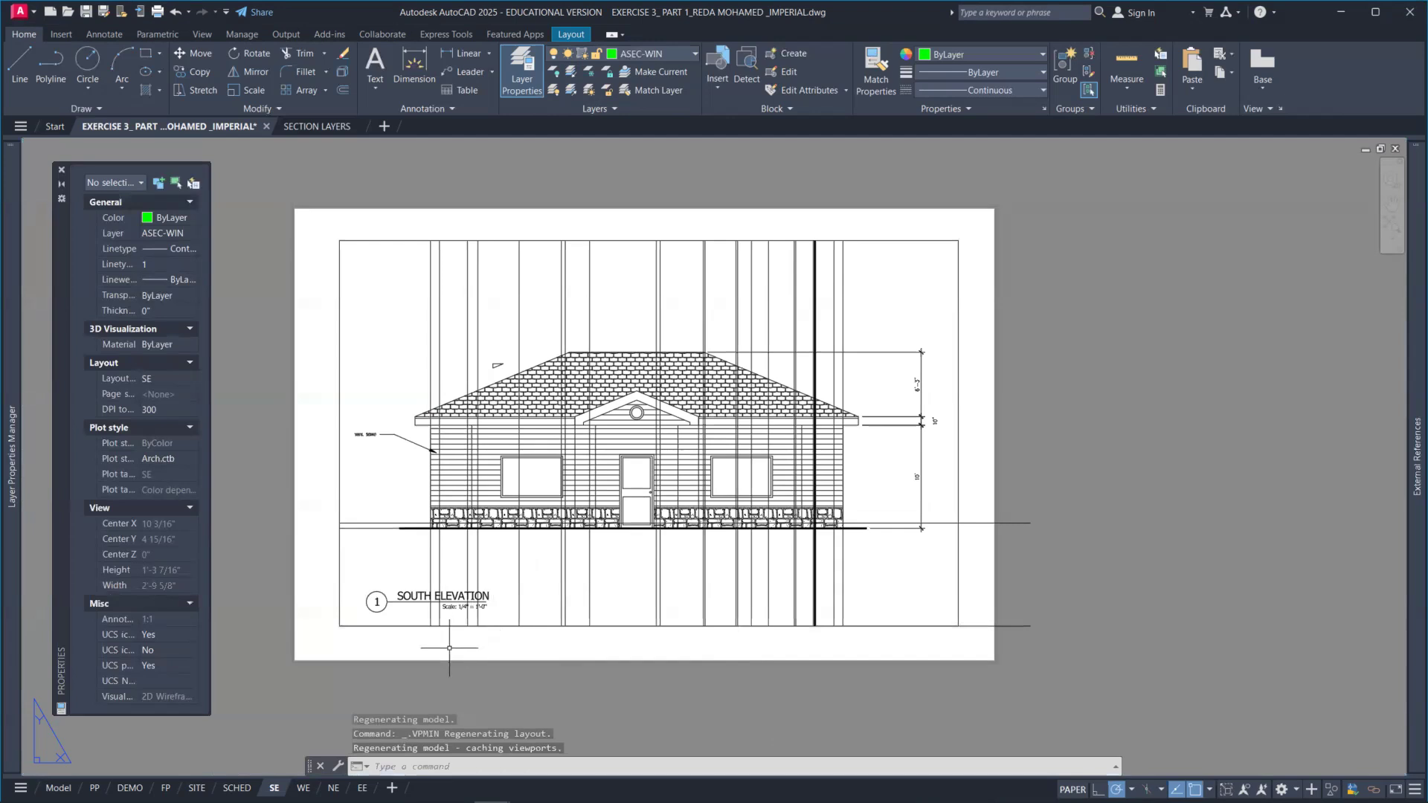
right_click(273, 788)
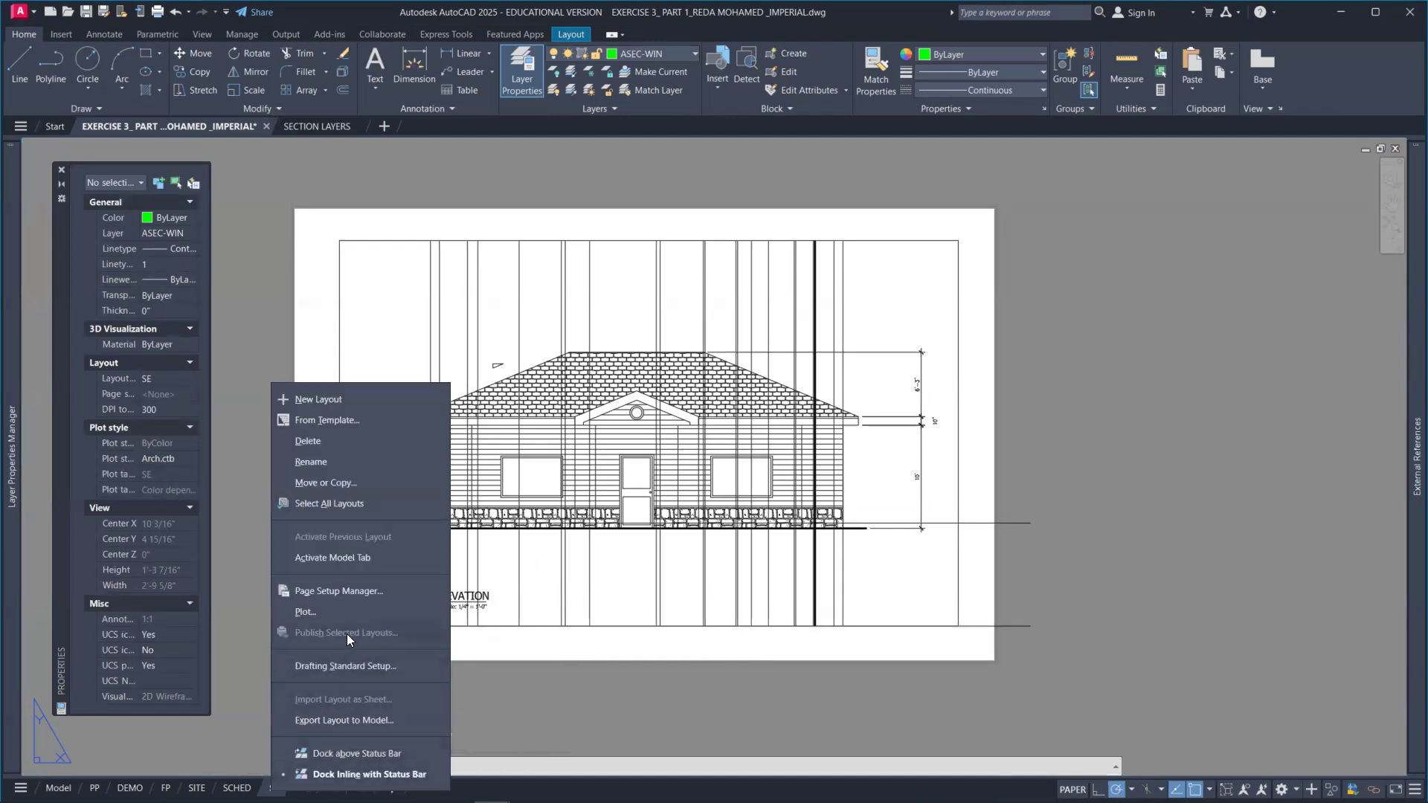
left_click(362, 485)
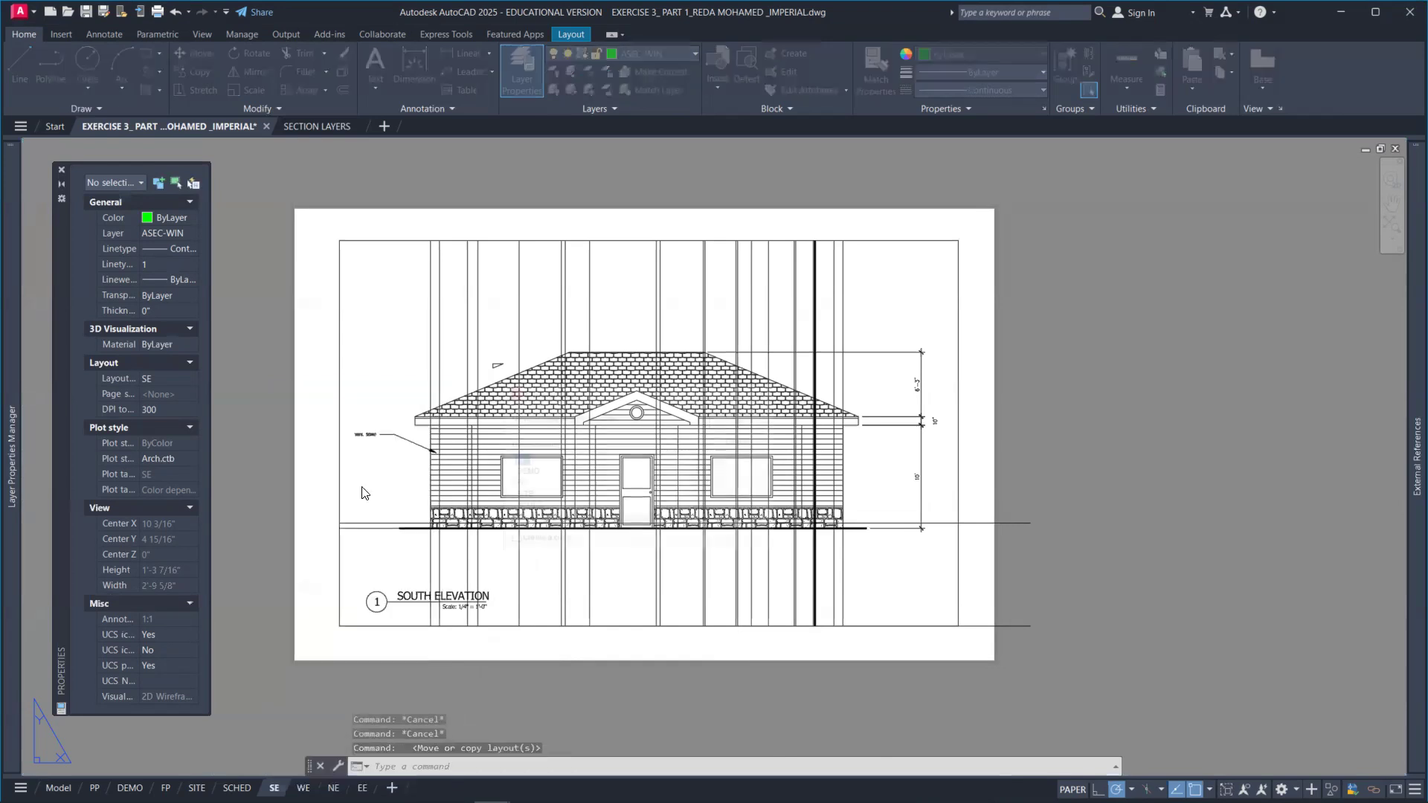
scroll(548, 491, "down", 2)
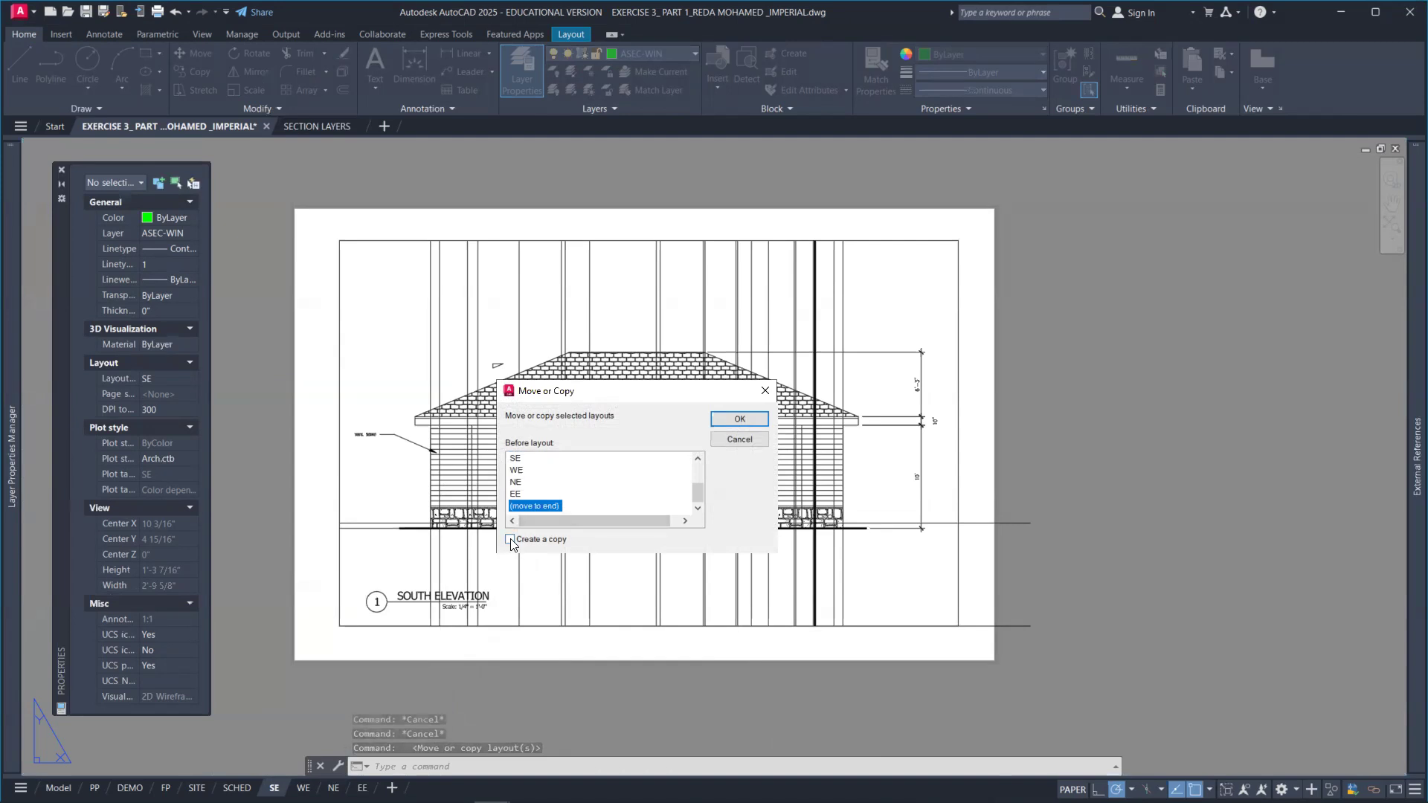
left_click(753, 422)
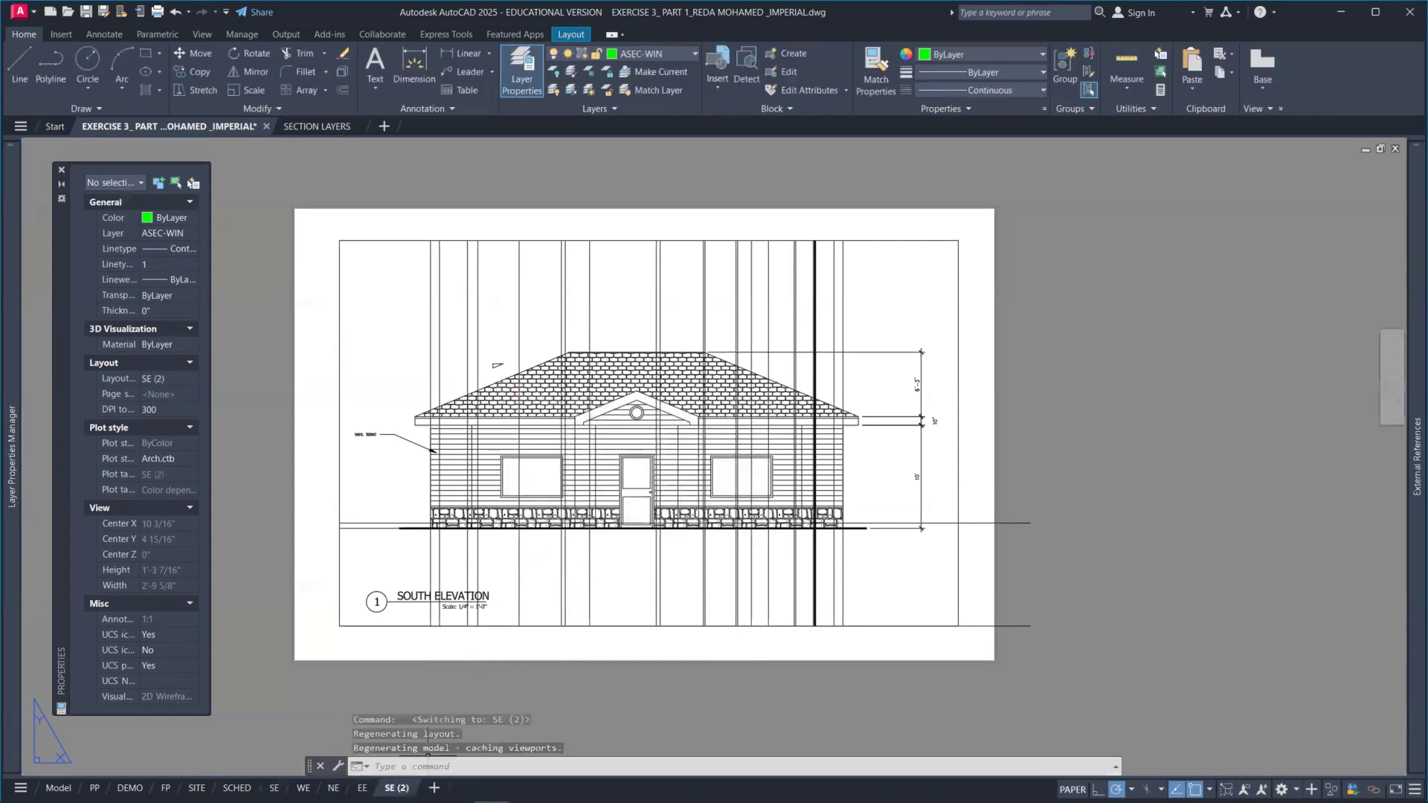
Step: Rename the copied layout as CSEC
double_click(396, 788)
type("SEC")
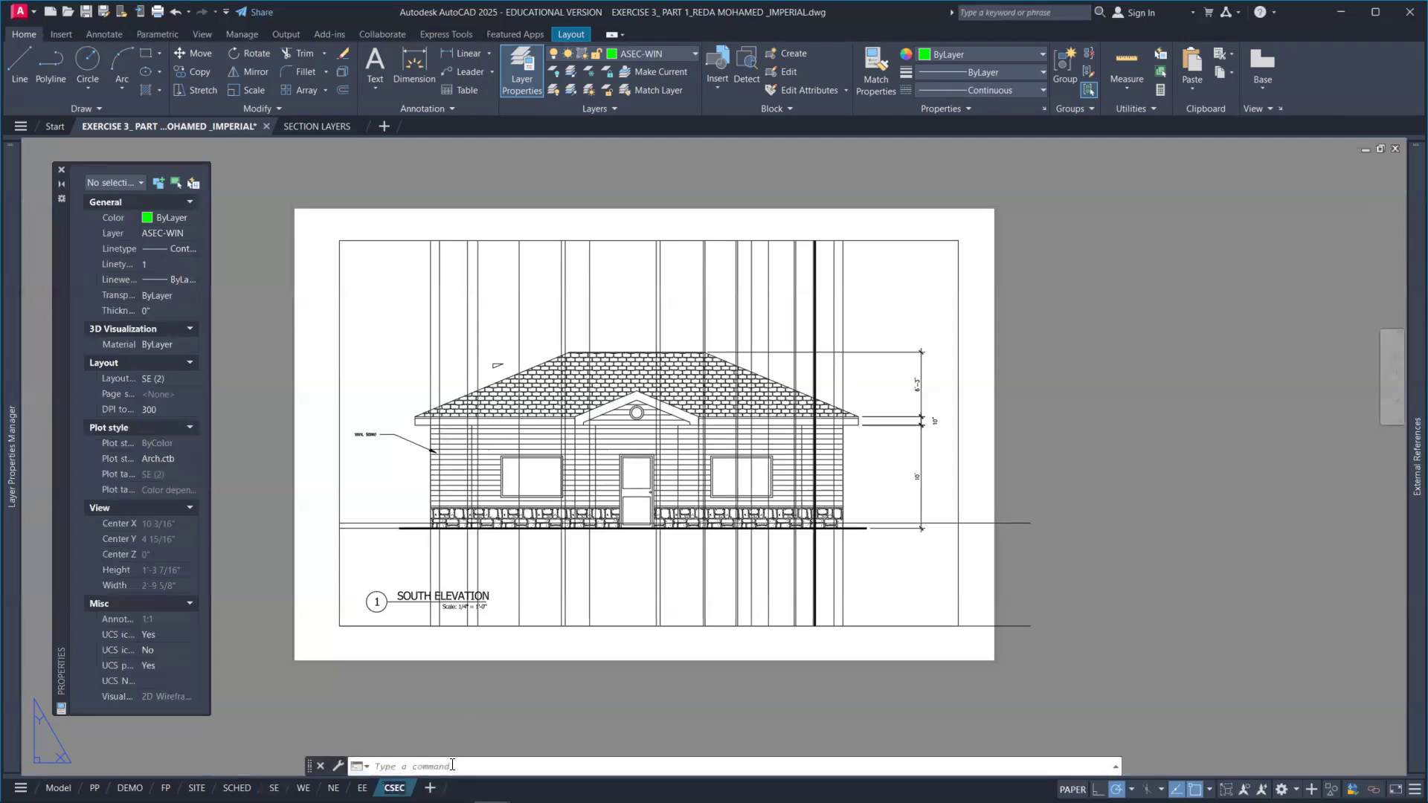
left_click(467, 724)
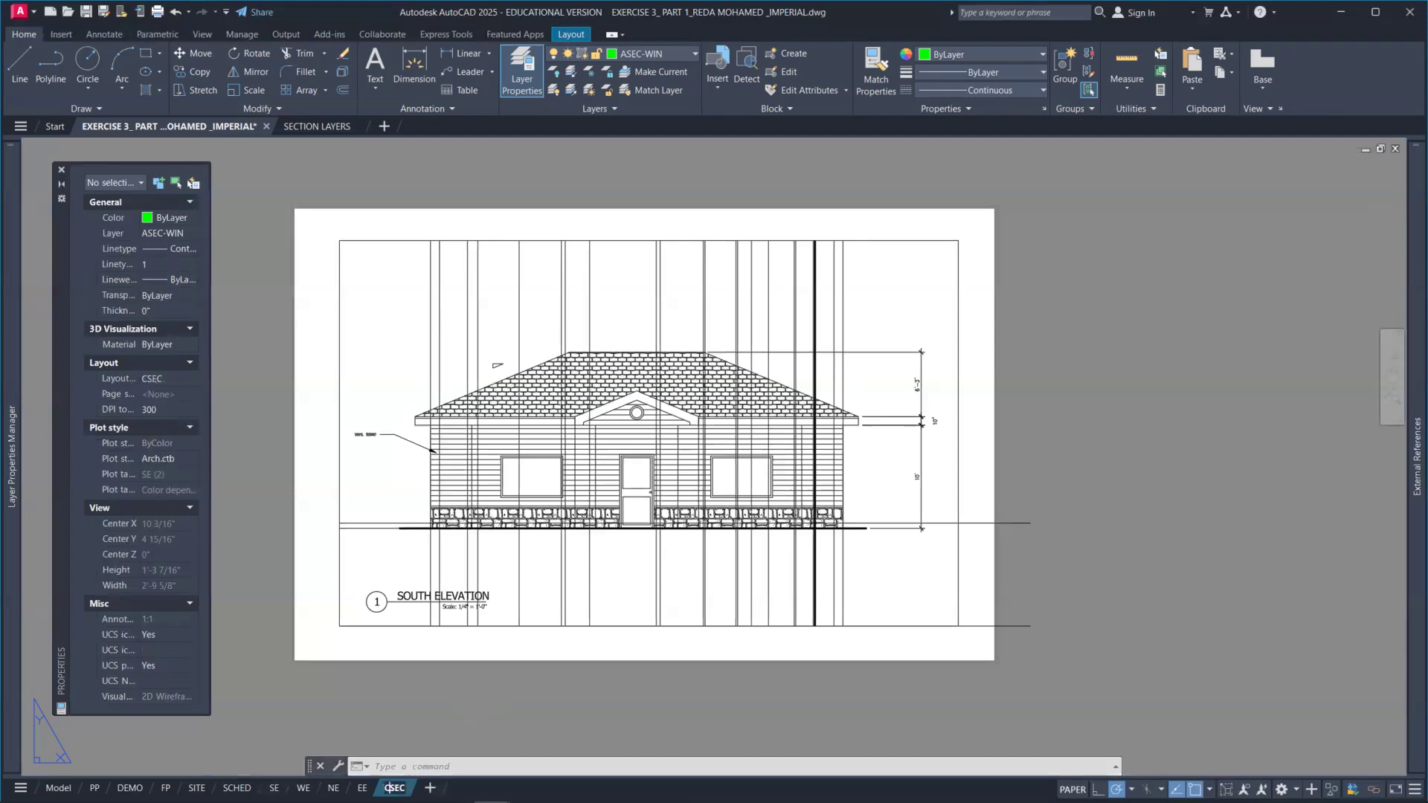
left_click(465, 700)
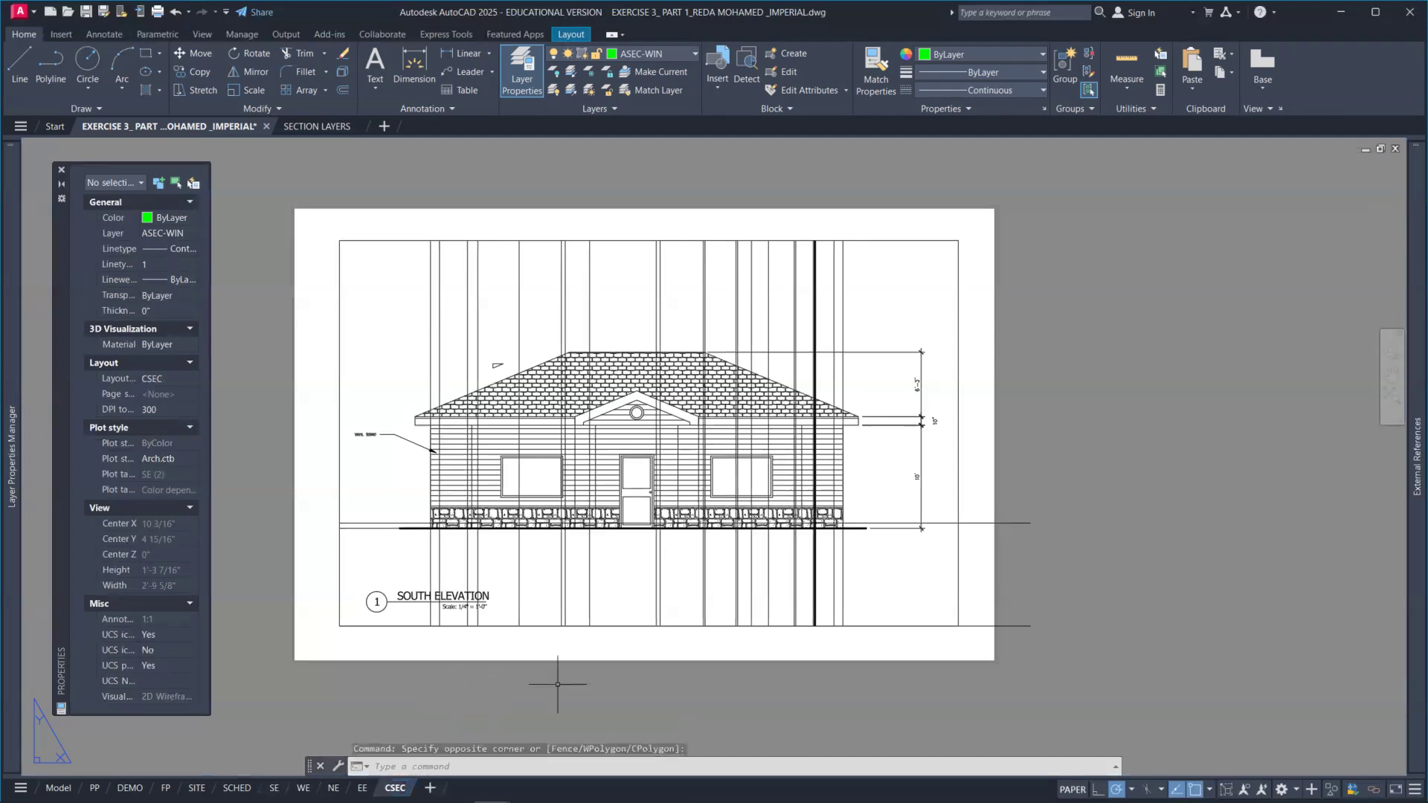
left_click(903, 583)
double_click(903, 583)
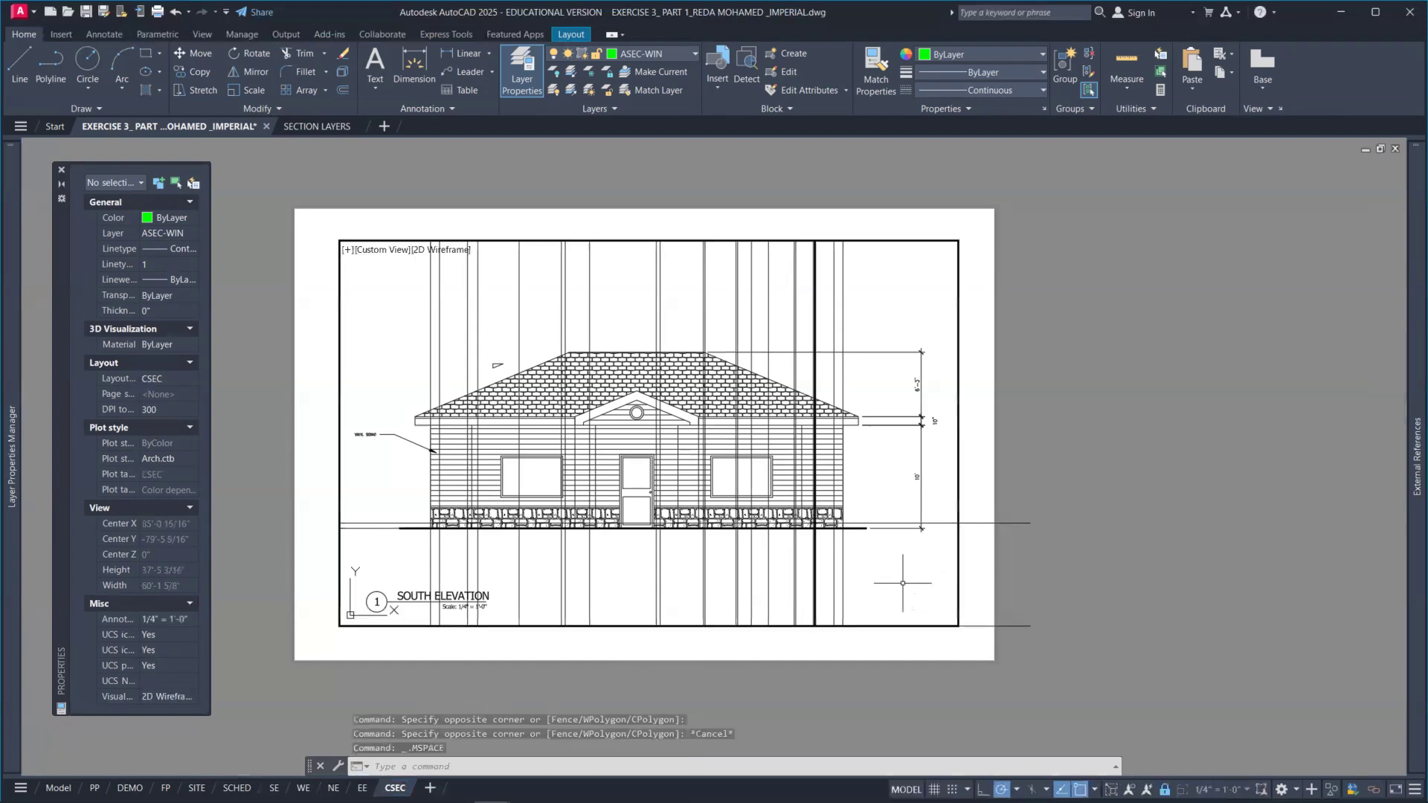
scroll(877, 581, "down", 2)
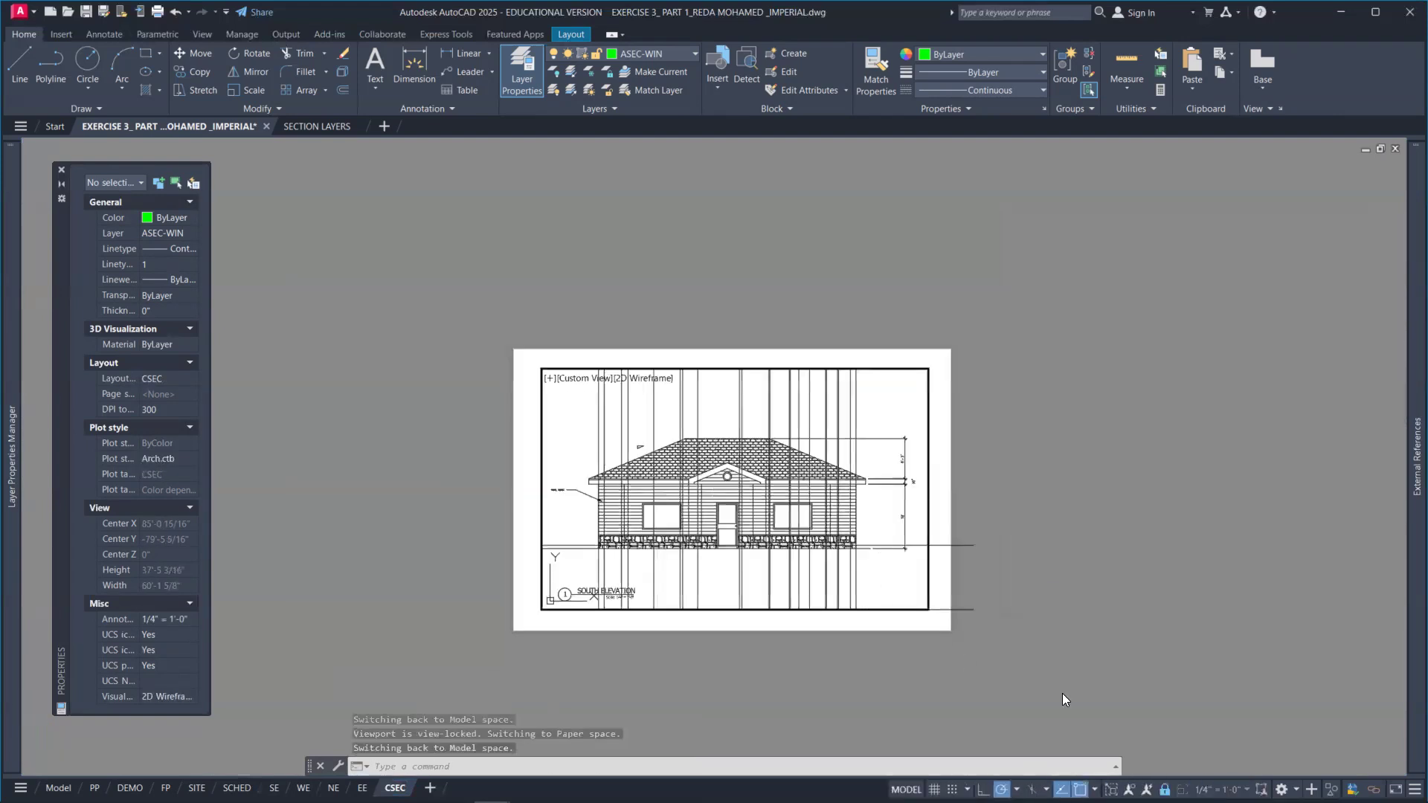
scroll(882, 601, "up", 2)
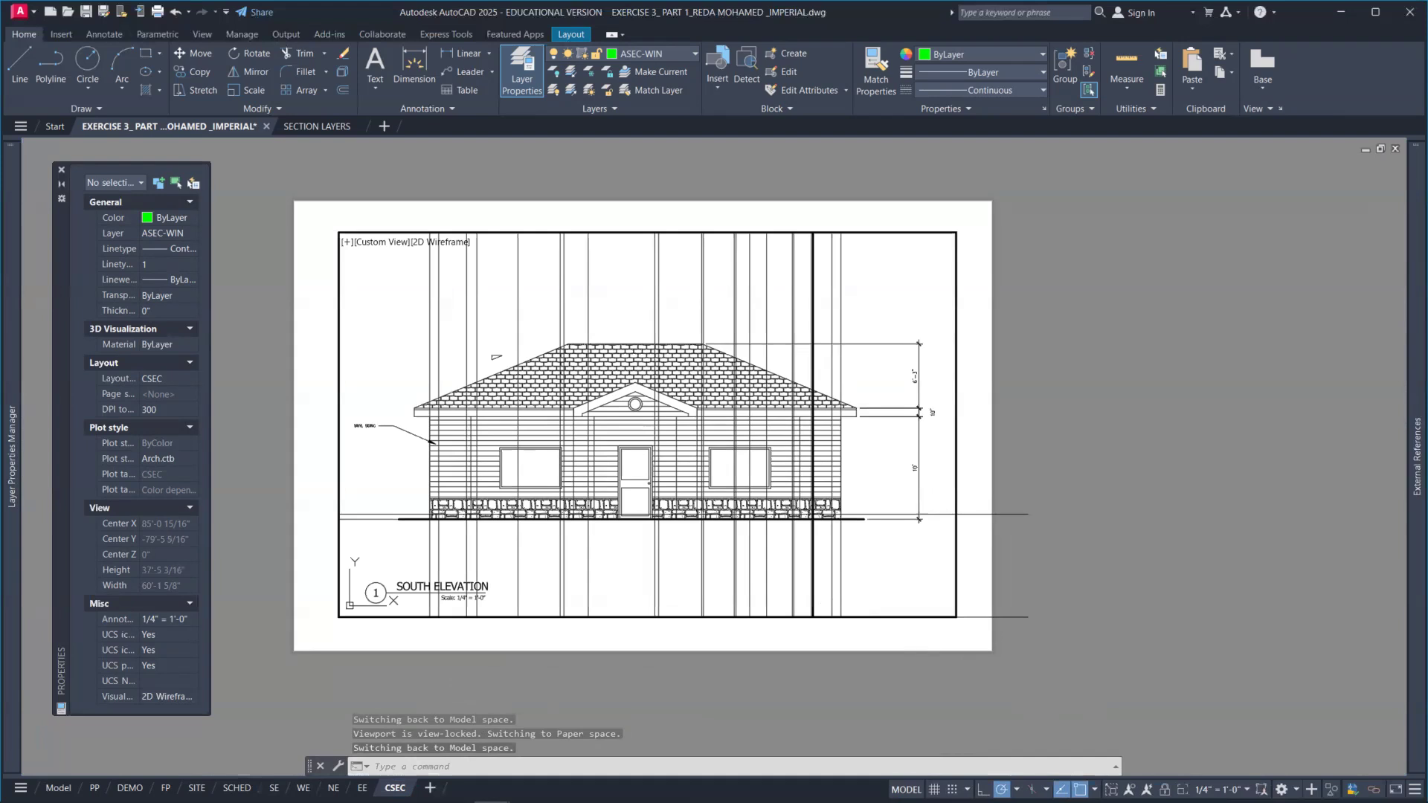
left_click(894, 573)
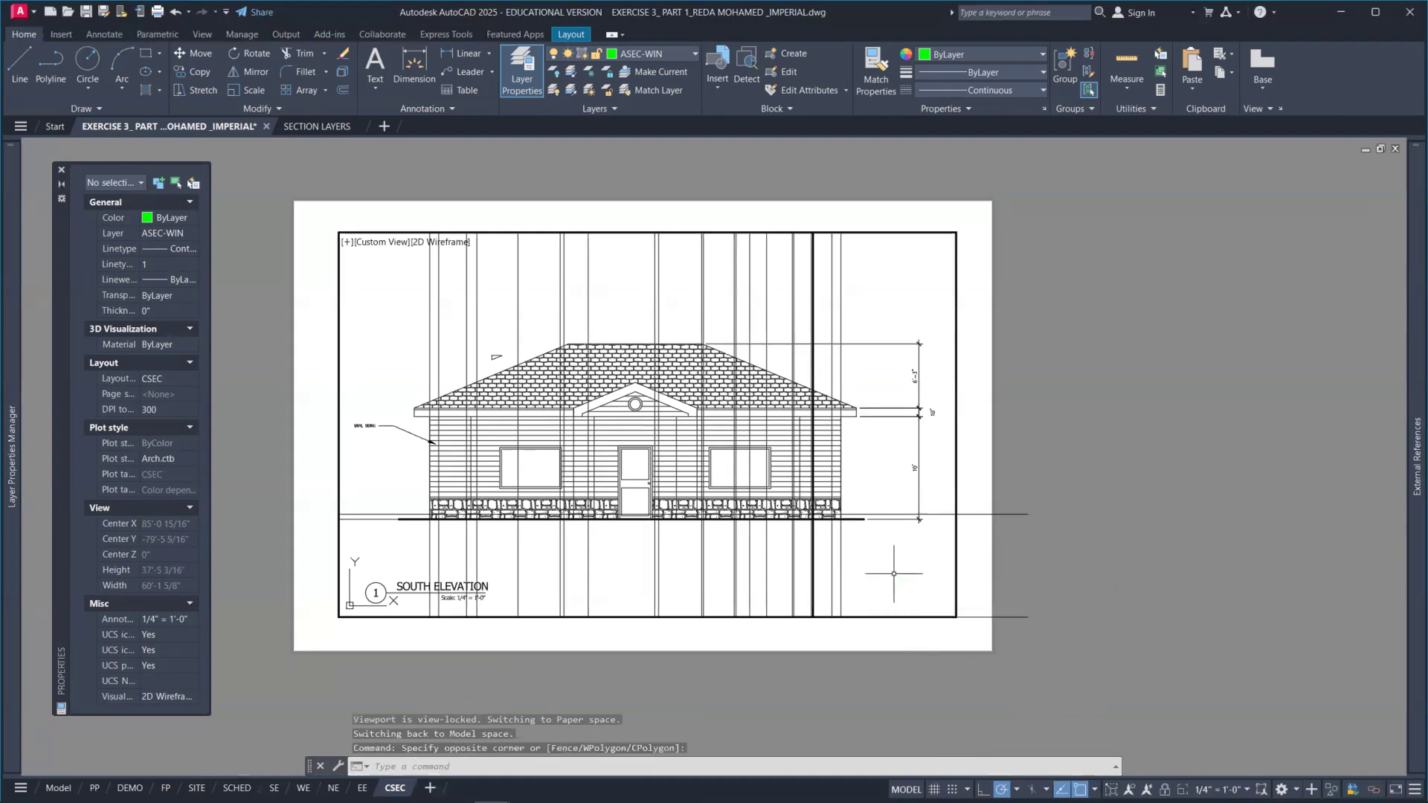
double_click(1010, 517)
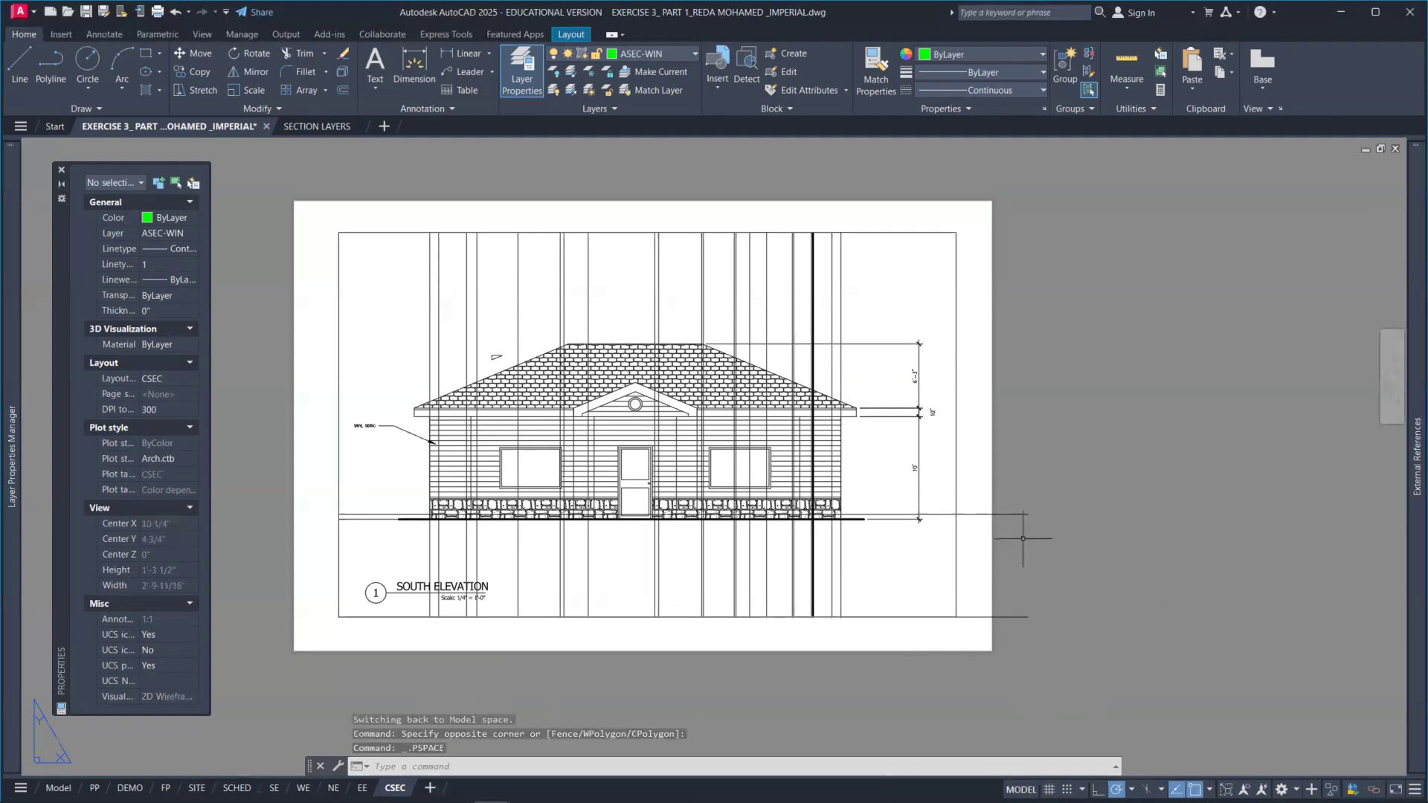
left_click(1024, 615)
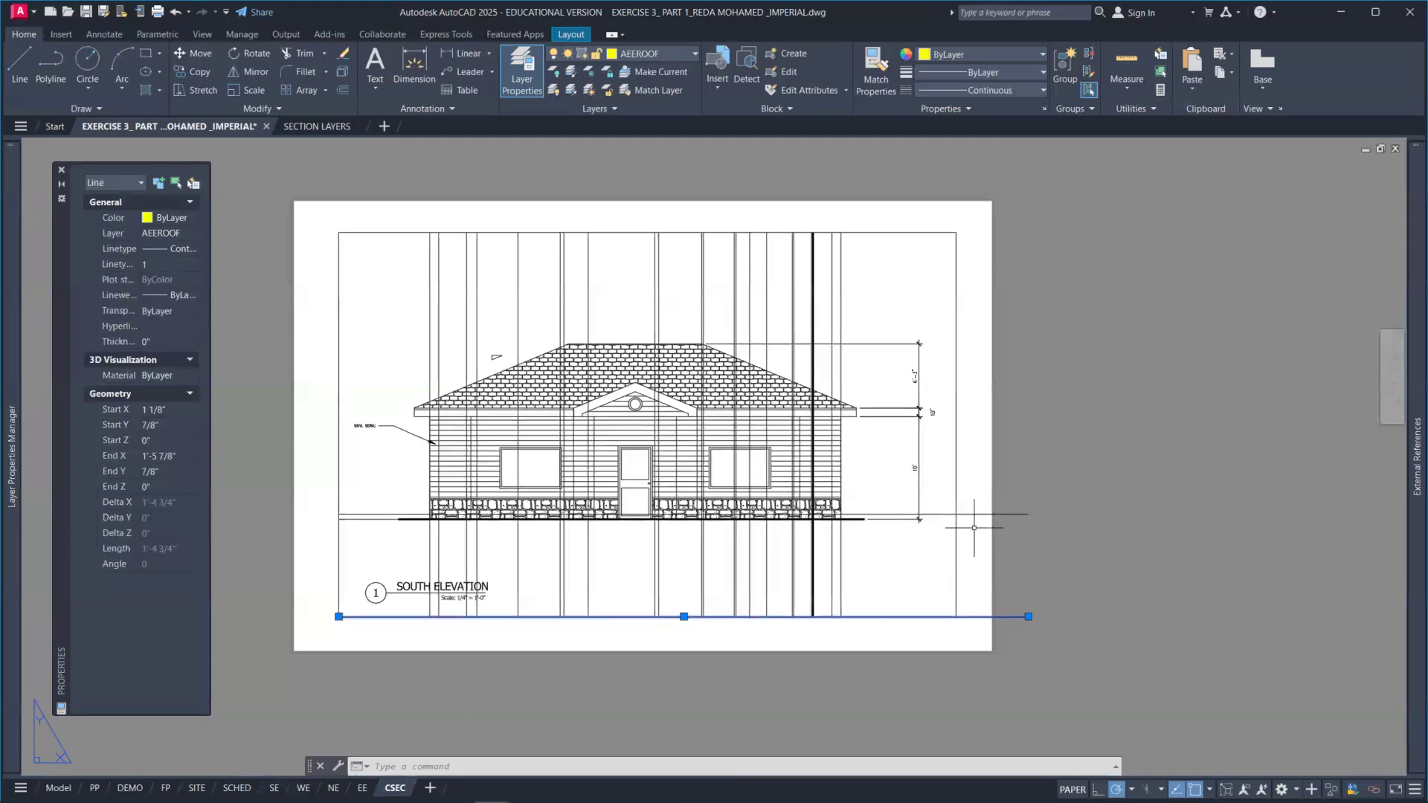
Step: Activate the CSEC viewport, frame the building section view, and set the viewport scale to 1/4" = 1'-0"
double_click(892, 551)
left_click(891, 551)
middle_click_drag(899, 566, 889, 497)
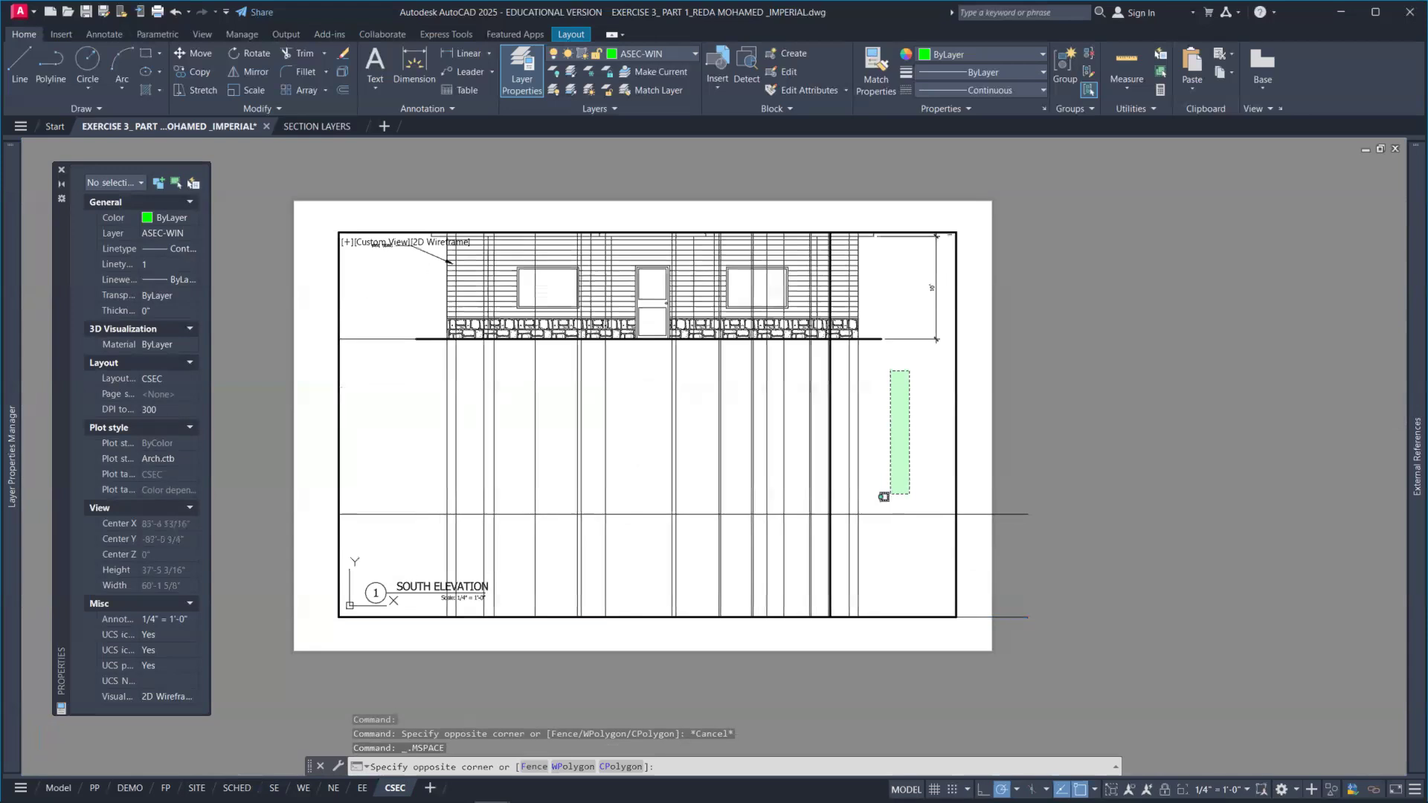
left_click(897, 476)
scroll(895, 564, "down", 2)
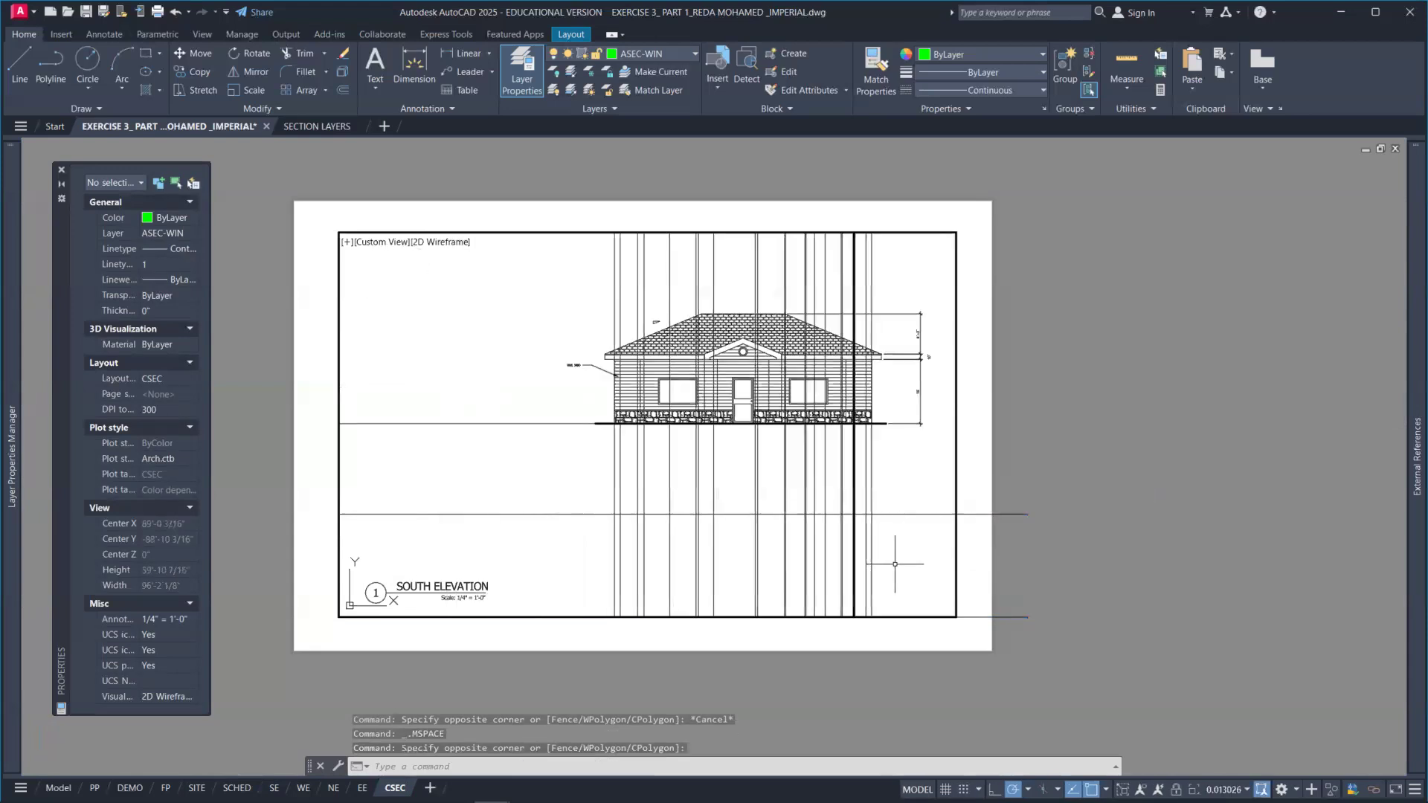
middle_click_drag(895, 564, 902, 510)
mouse_move(862, 580)
middle_mouse_down()
mouse_move(855, 523)
mouse_move(924, 484)
middle_mouse_up()
mouse_move(895, 570)
middle_mouse_down()
mouse_move(873, 504)
mouse_move(885, 507)
mouse_move(860, 507)
middle_mouse_up()
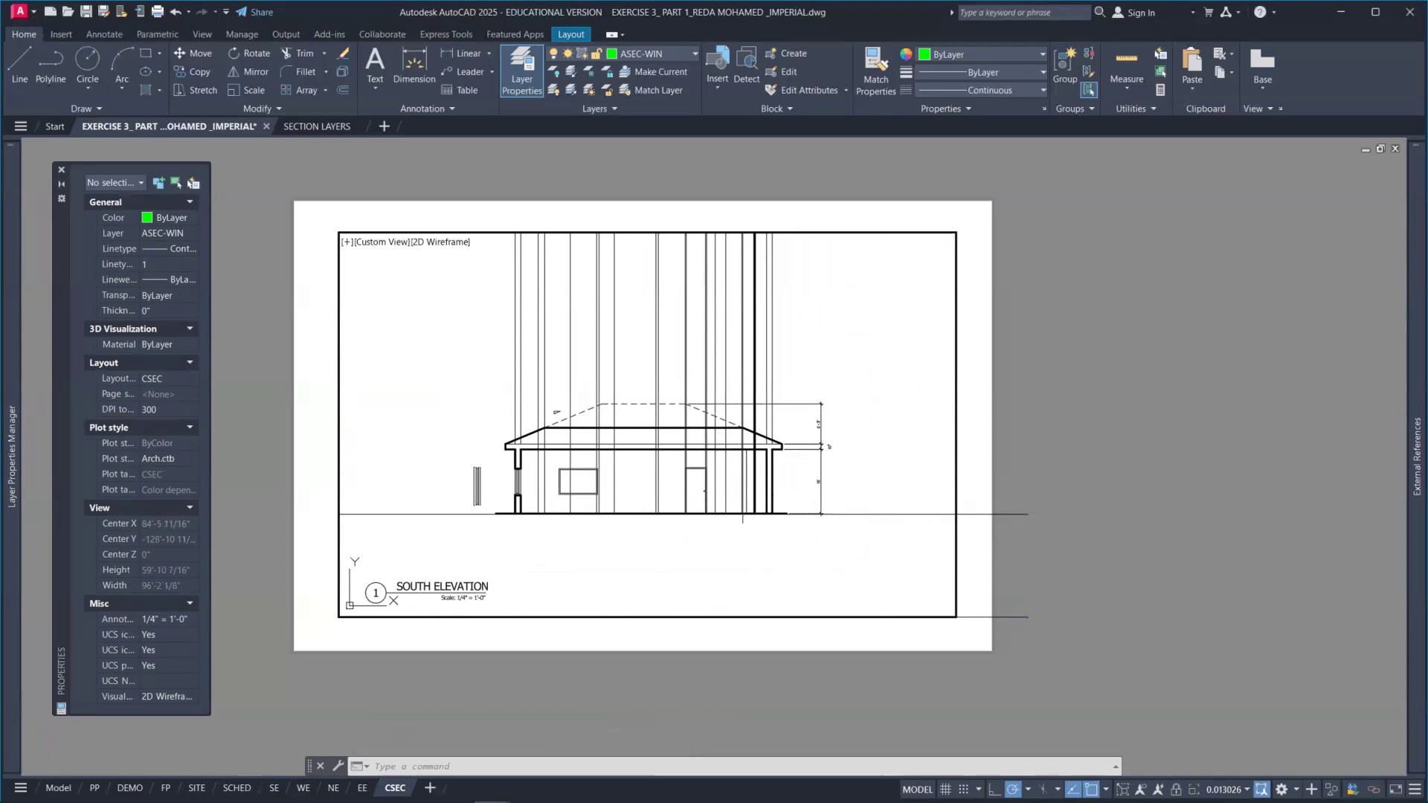
left_click(1228, 790)
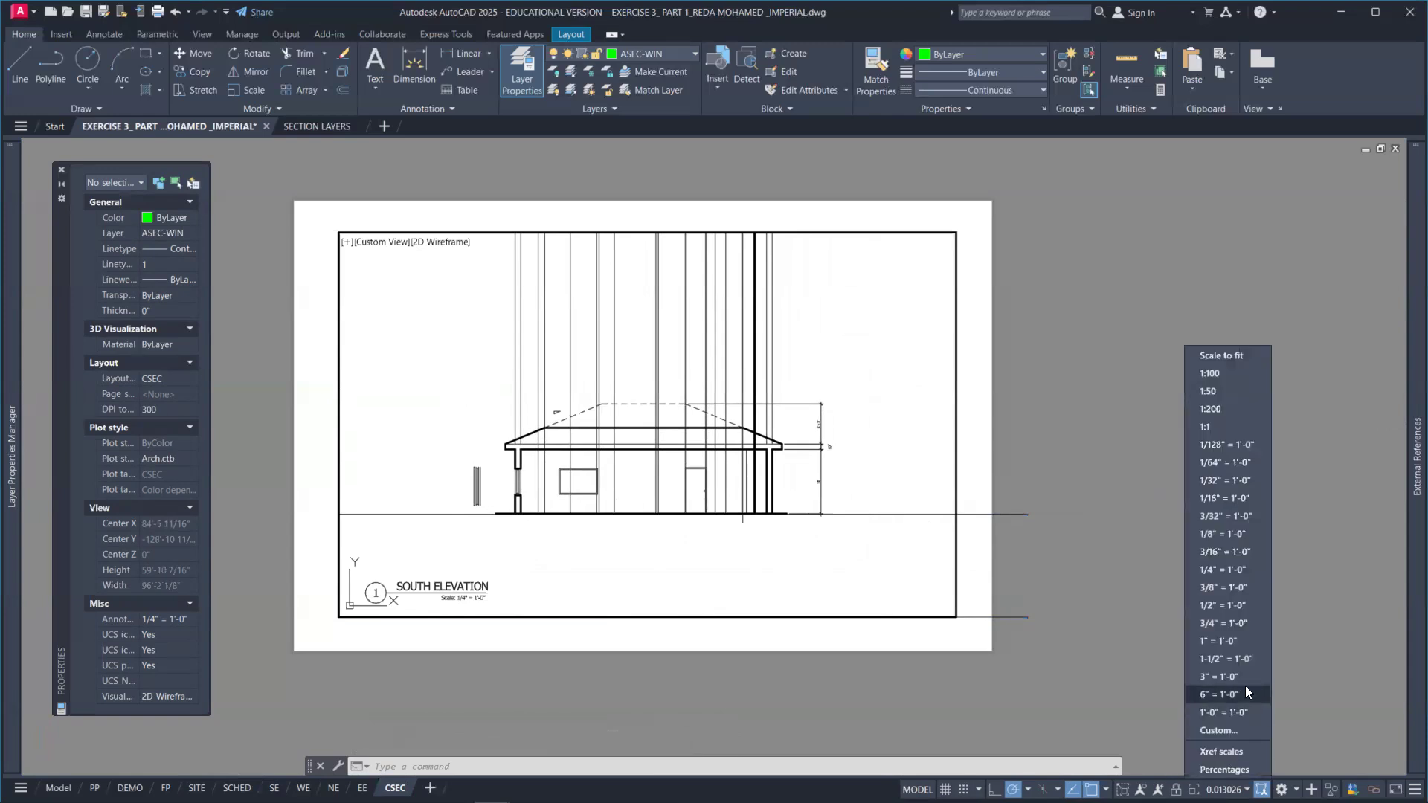
left_click(1227, 570)
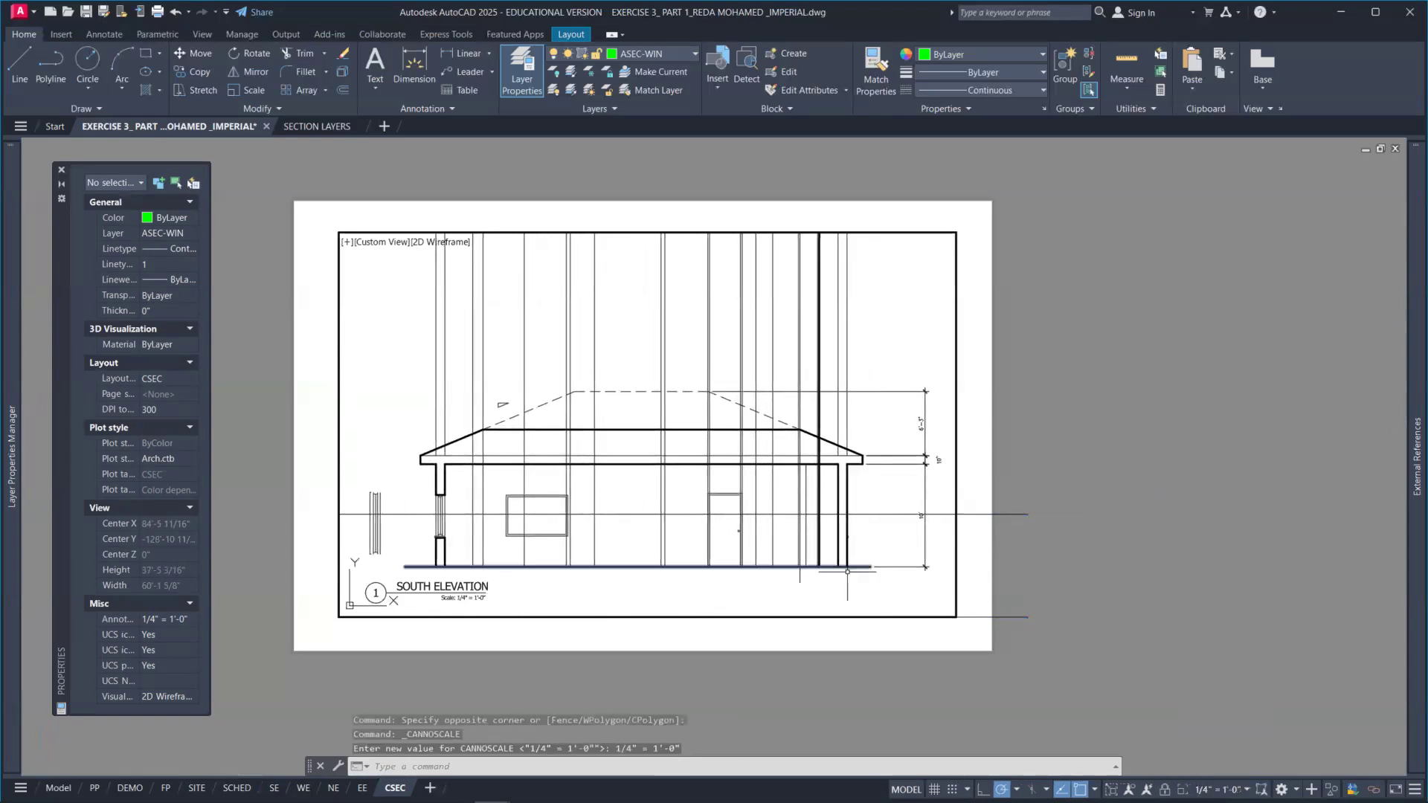
Step: Position the section elevation within the viewport and return to paper space
middle_click_drag(855, 584, 853, 528)
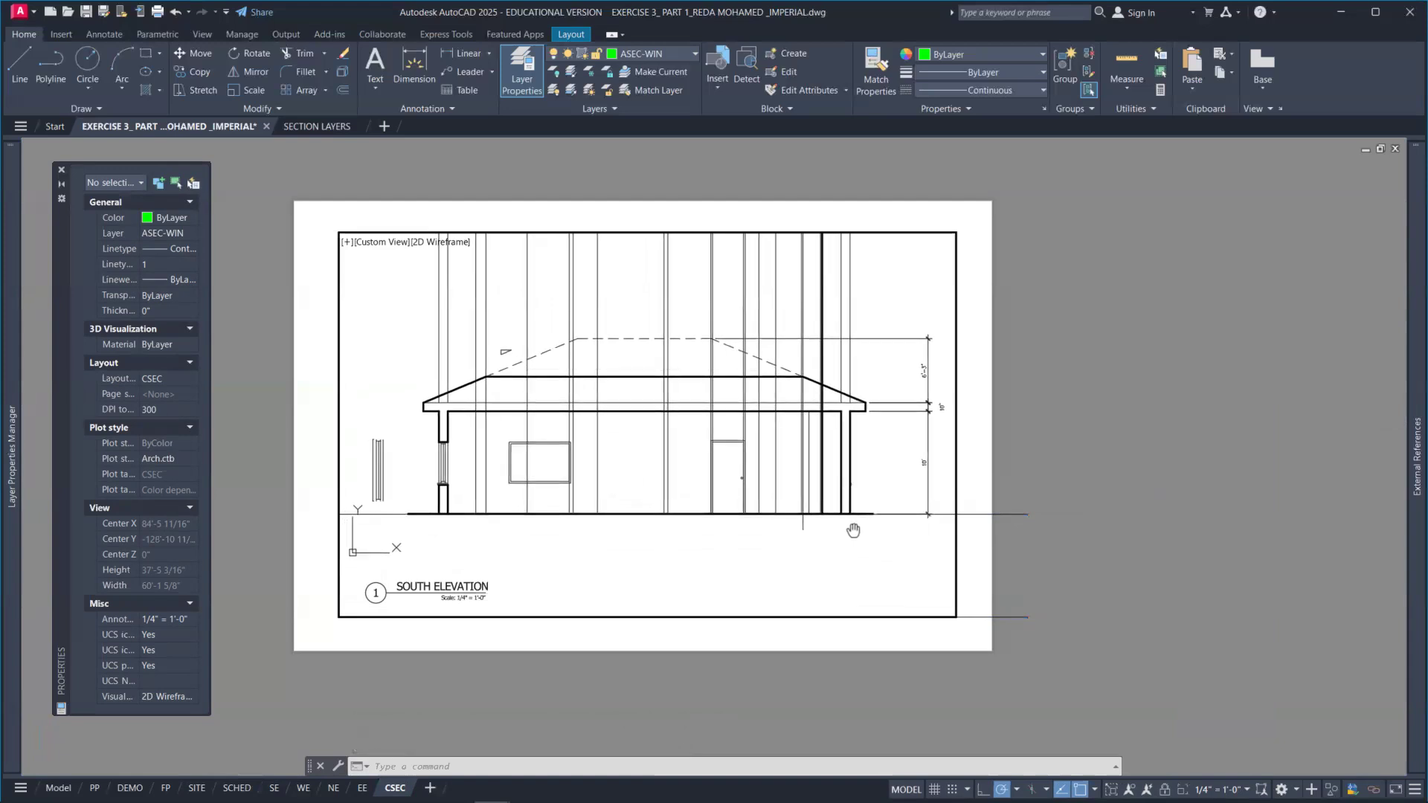
middle_click_drag(671, 552, 679, 545)
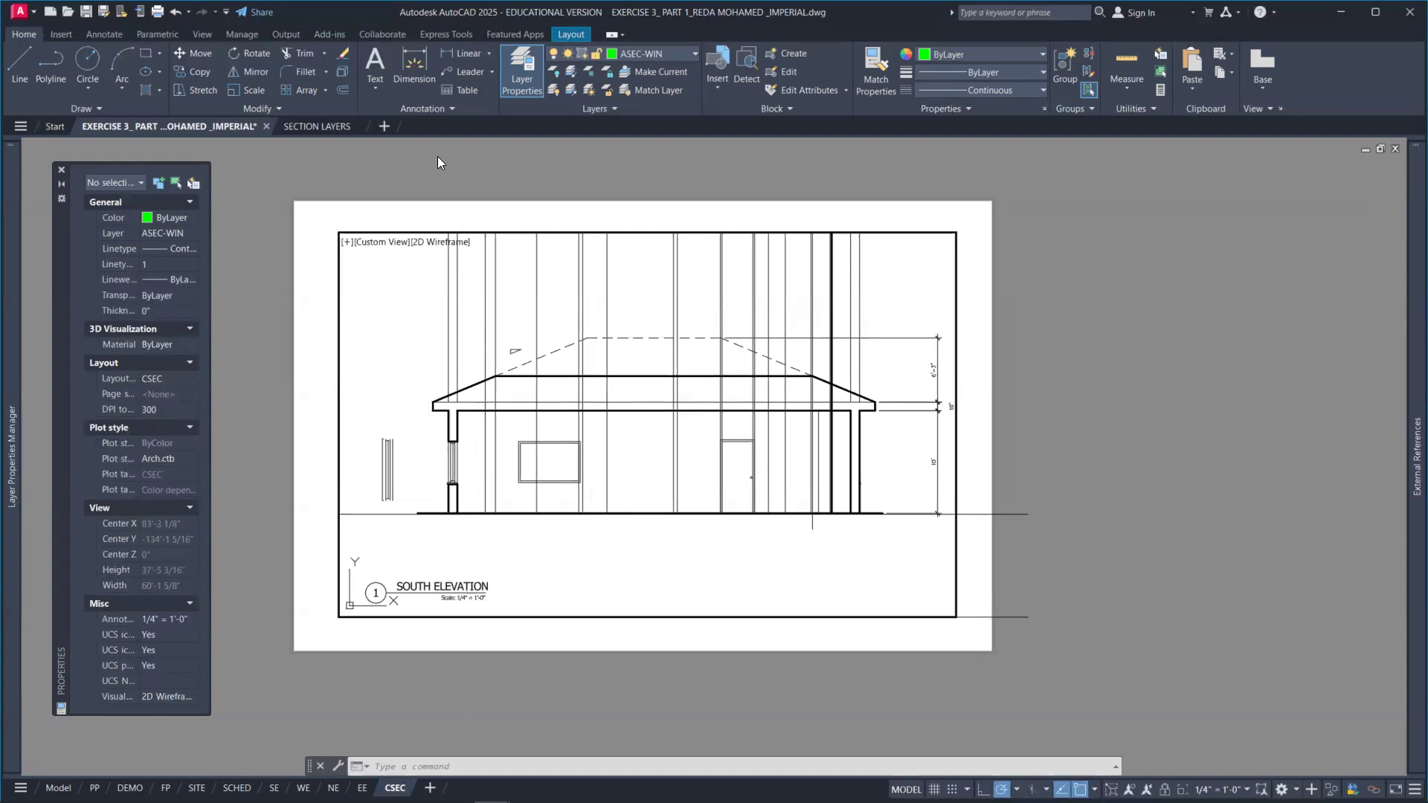
double_click(321, 206)
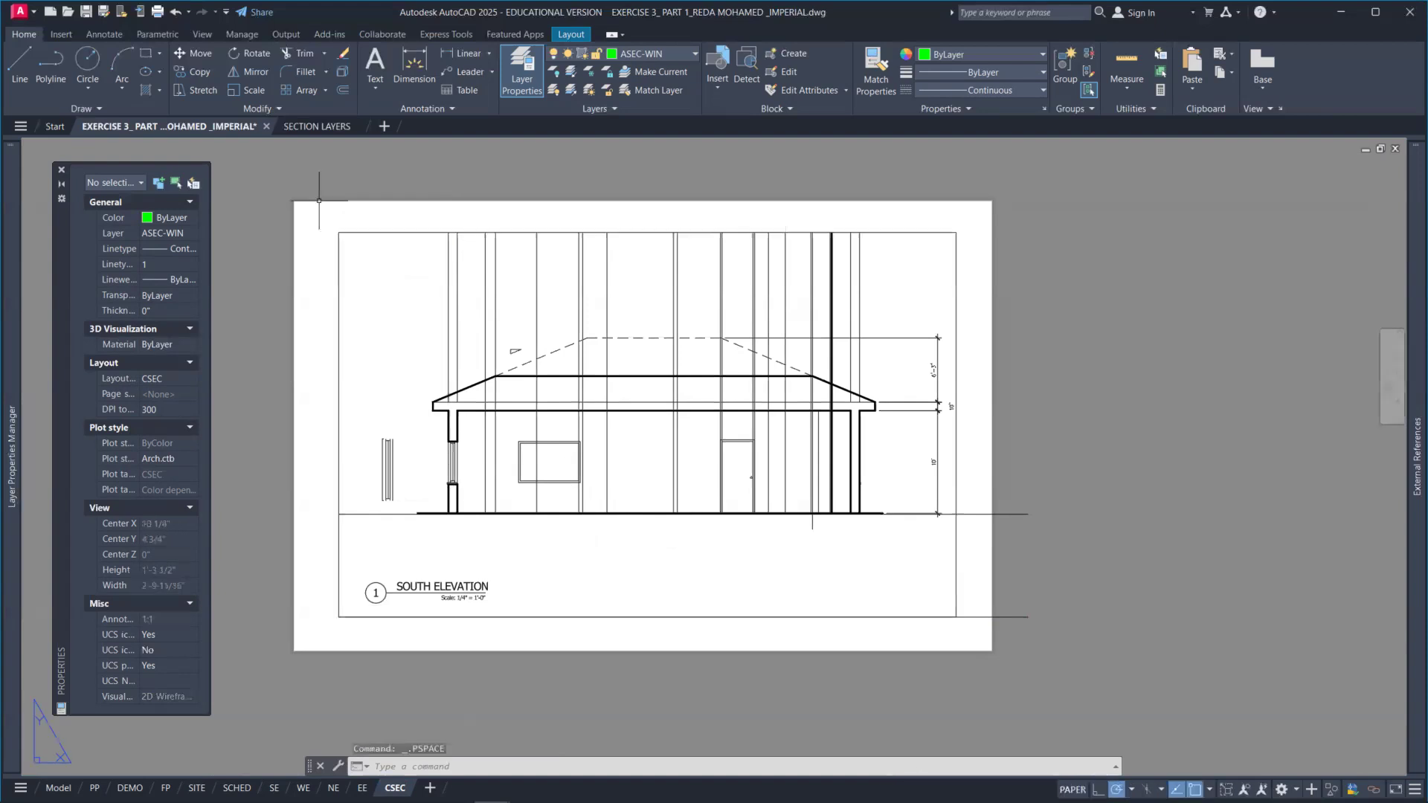
left_click(356, 513)
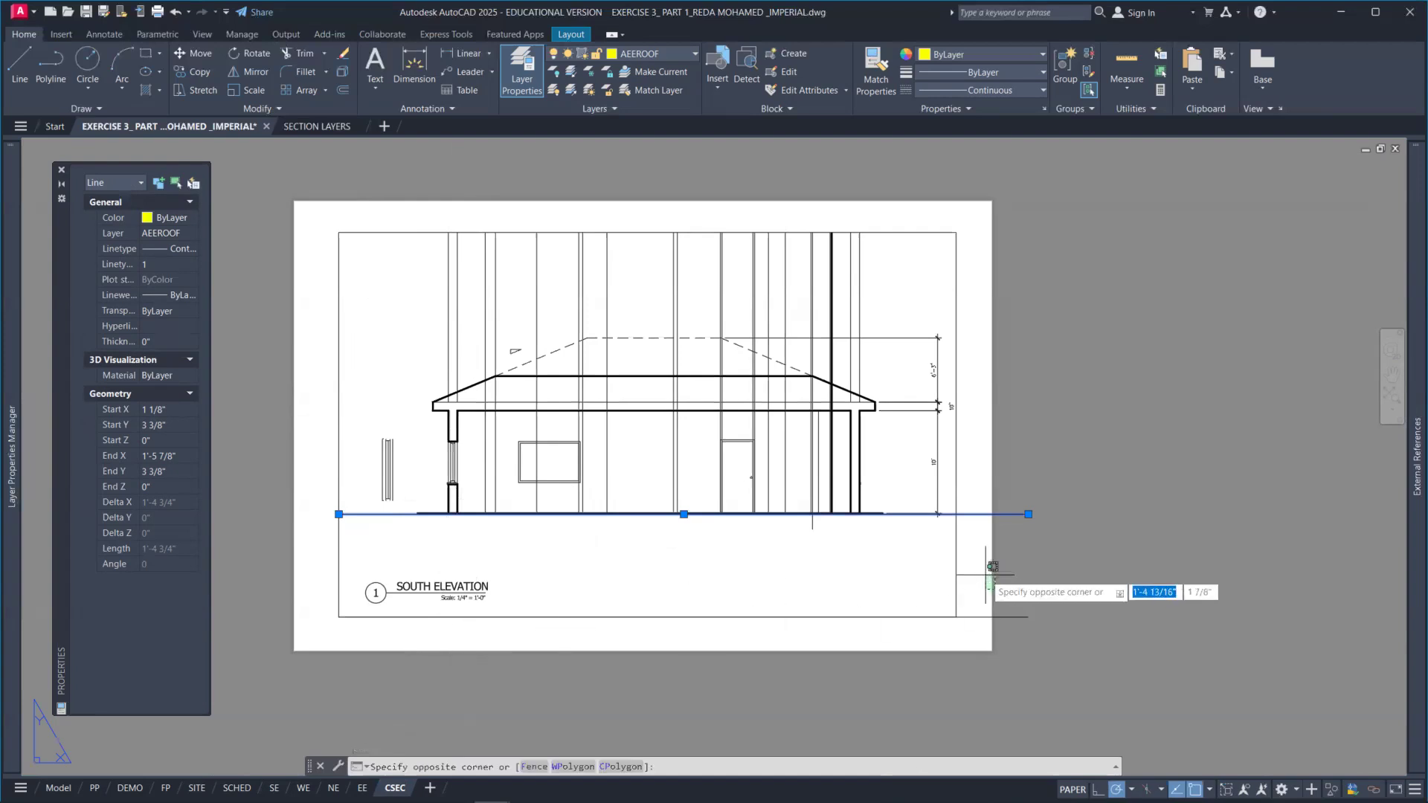
left_click(1040, 574)
key("Escape")
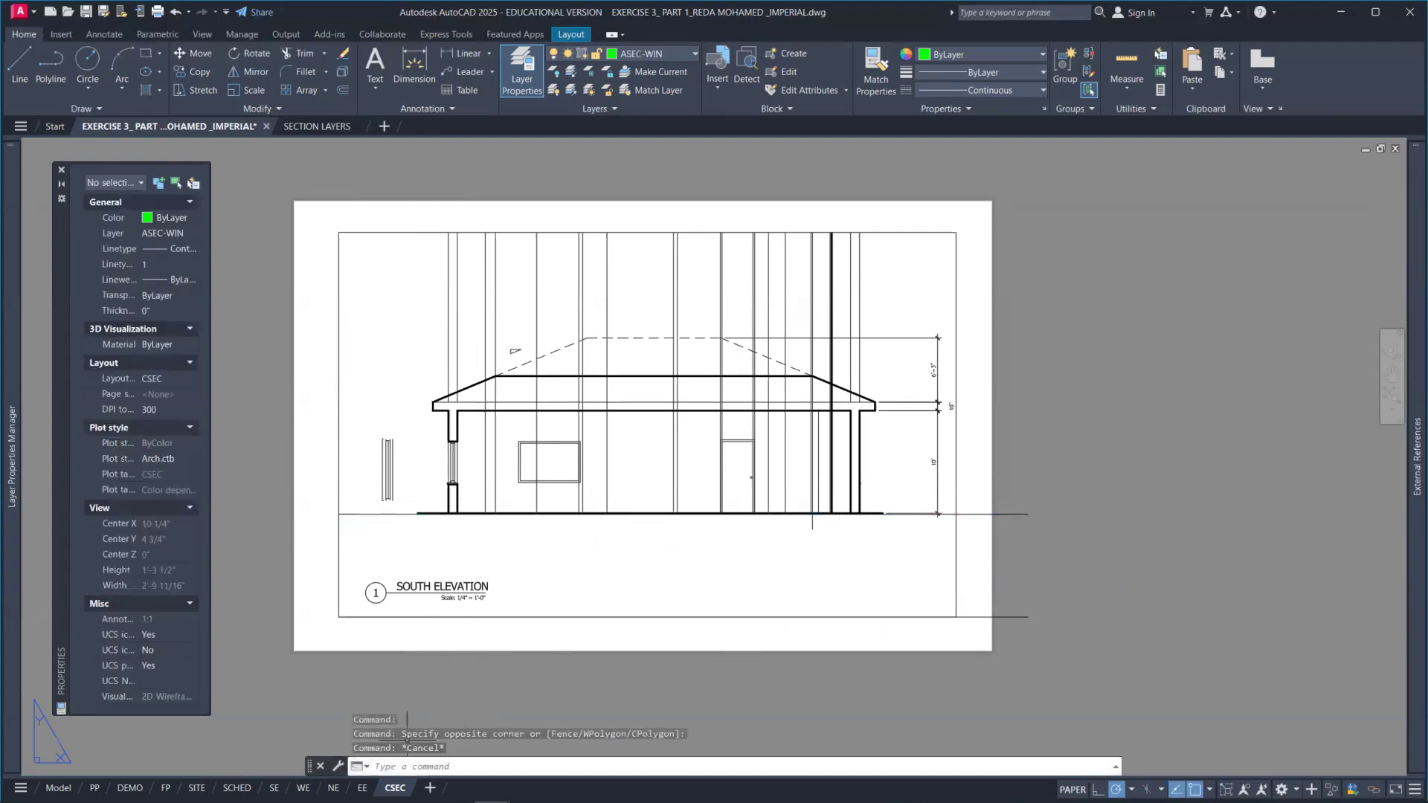
Step: Review the NE and EE elevation layouts for comparison with the new section sheet
left_click(333, 787)
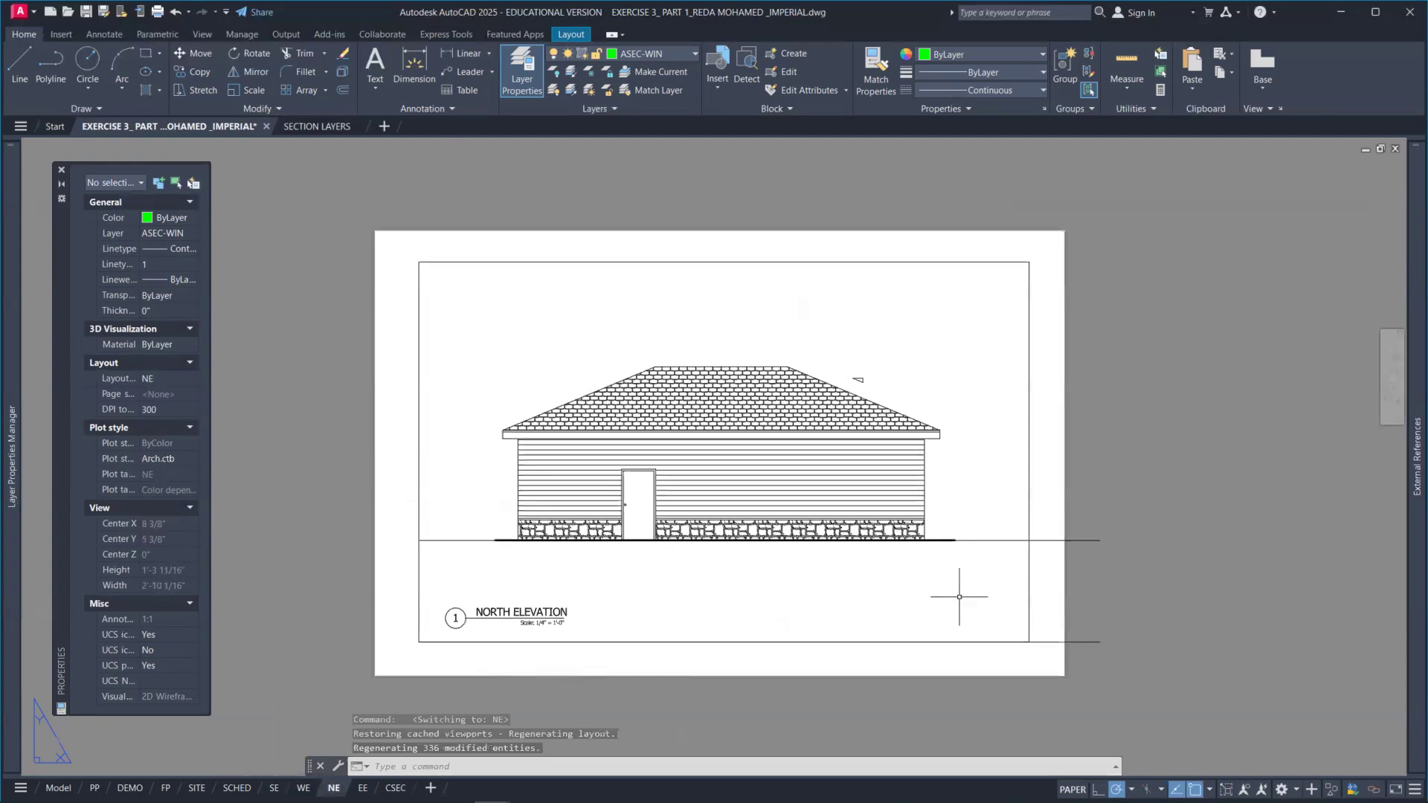
left_click(1084, 541)
left_click(1073, 518)
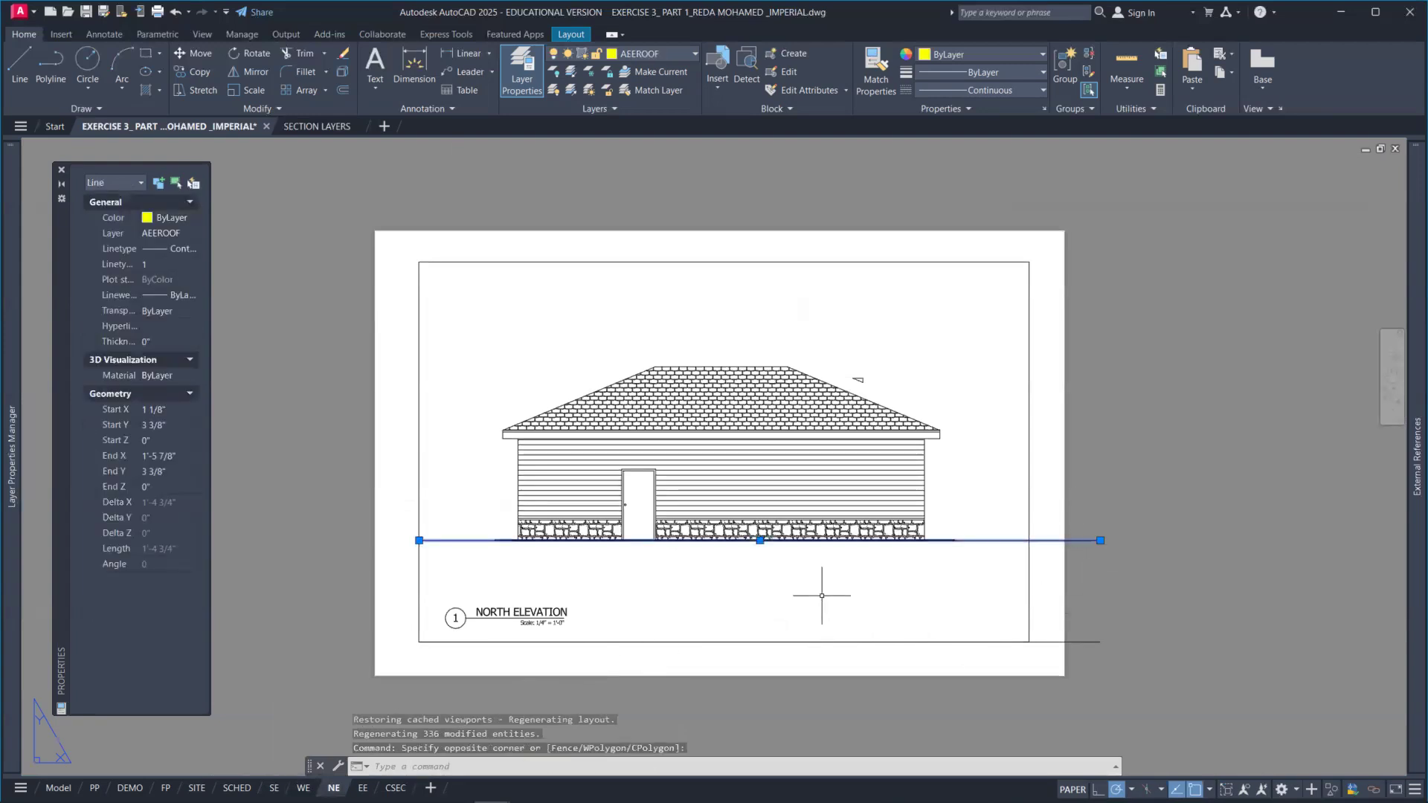
key("ctrl+Page_Down")
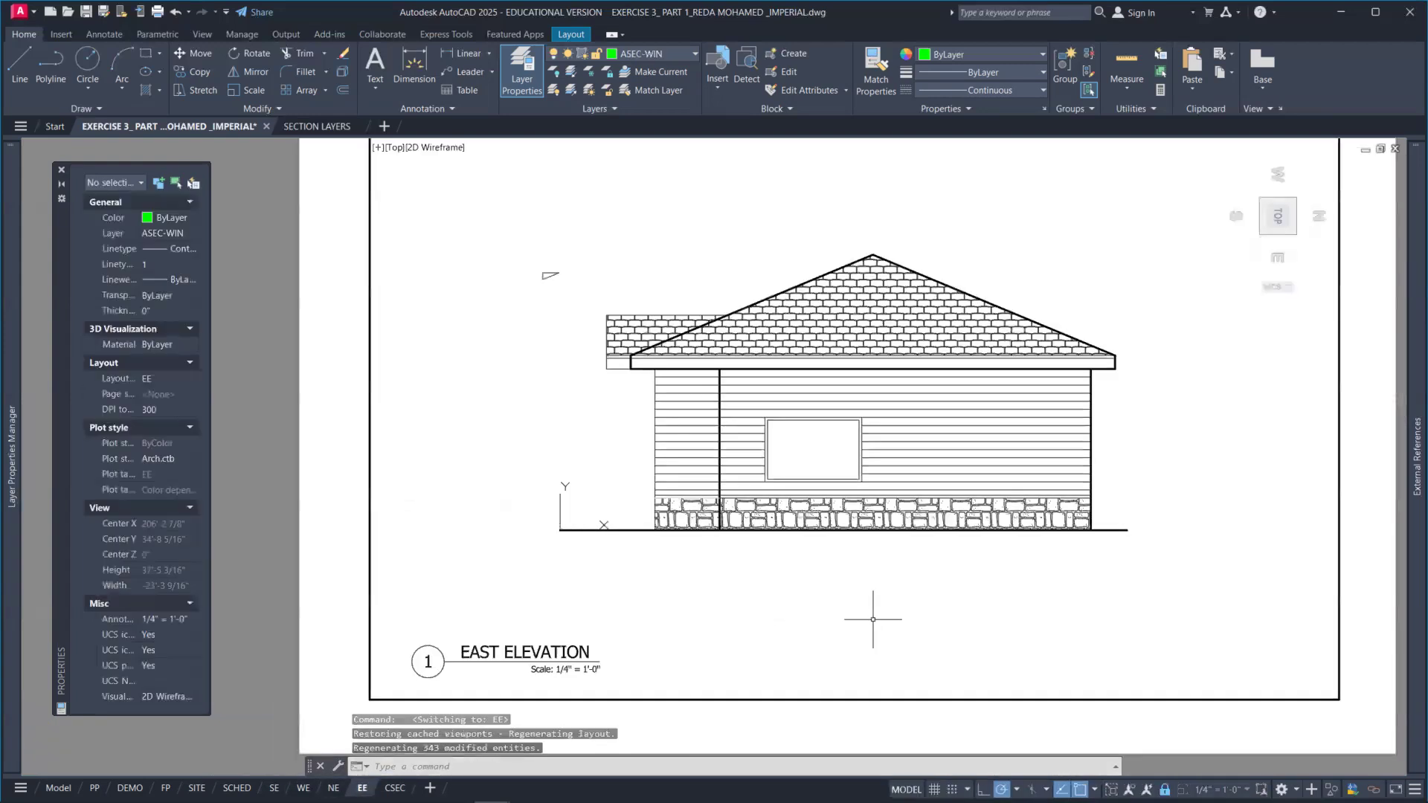
double_click(319, 597)
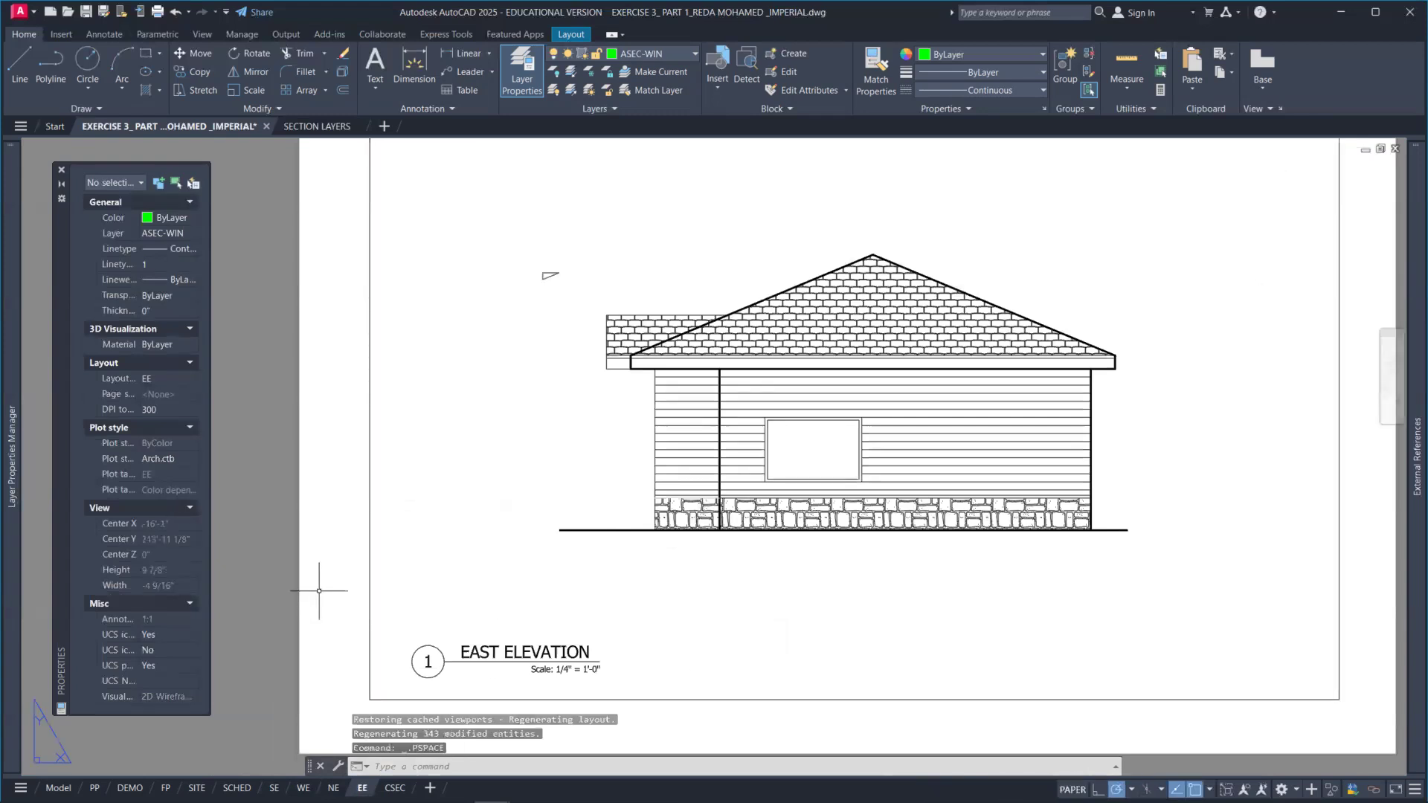
scroll(320, 592, "down", 2)
middle_click_drag(293, 572, 286, 506)
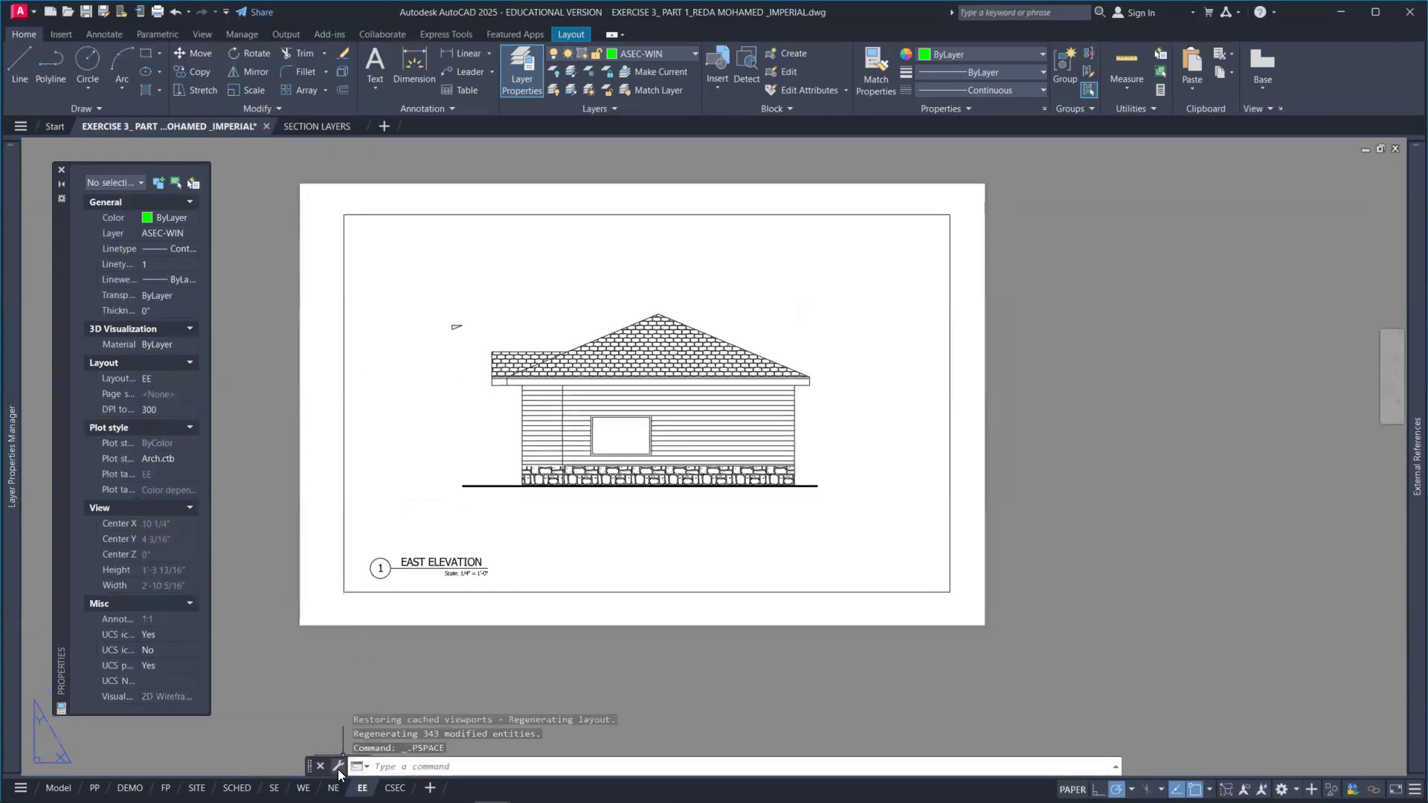
Step: Copy the lower horizontal guide line from the NE layout
left_click(333, 788)
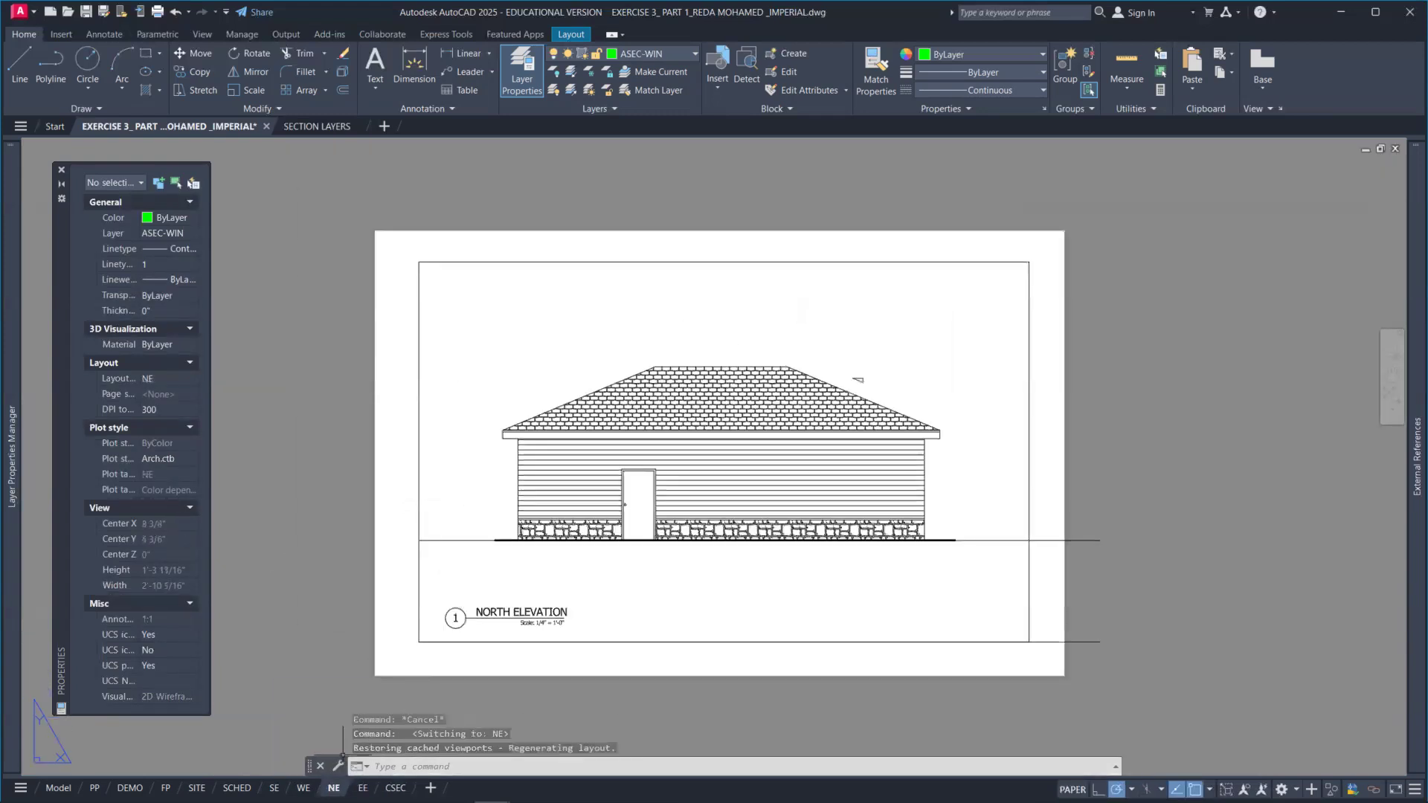
left_click(1119, 573)
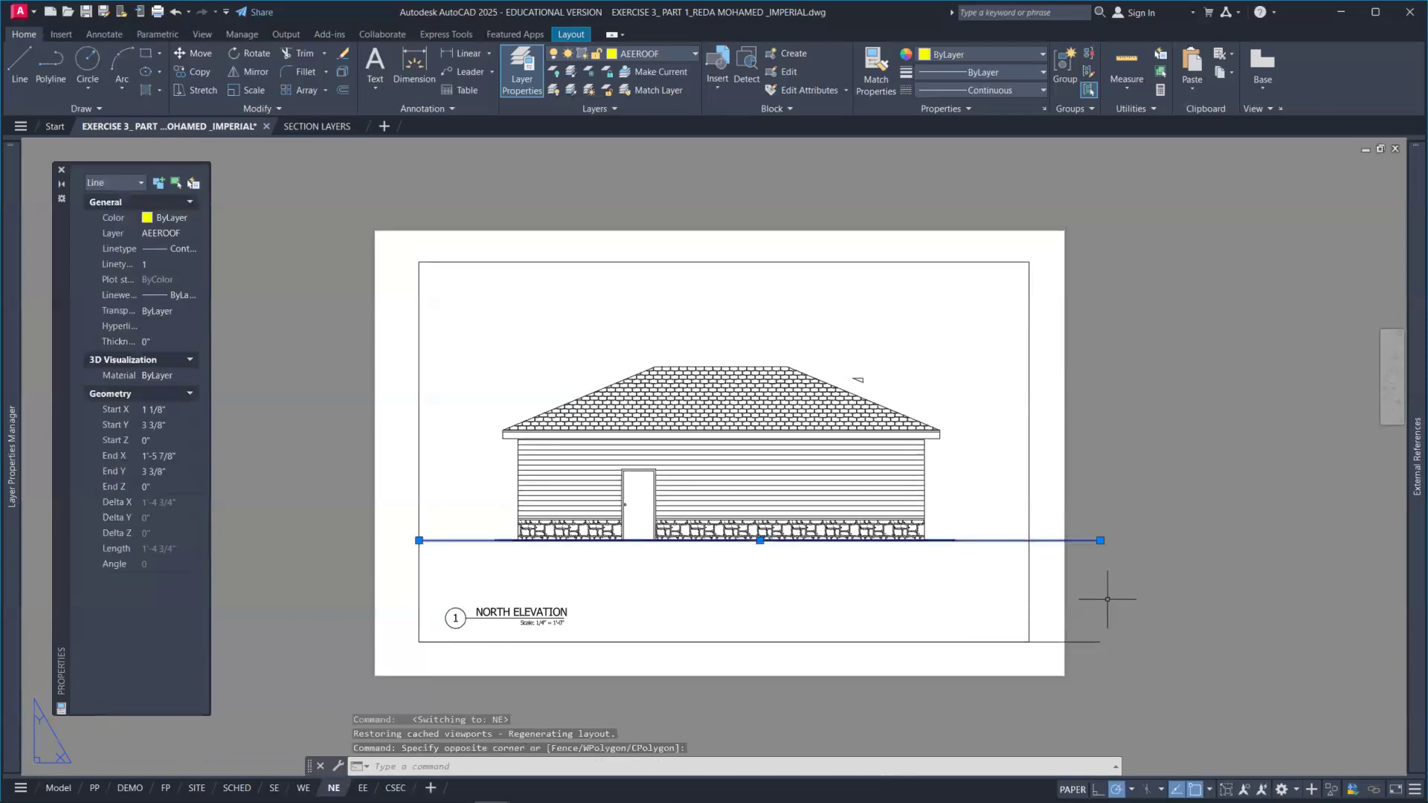
key("Escape")
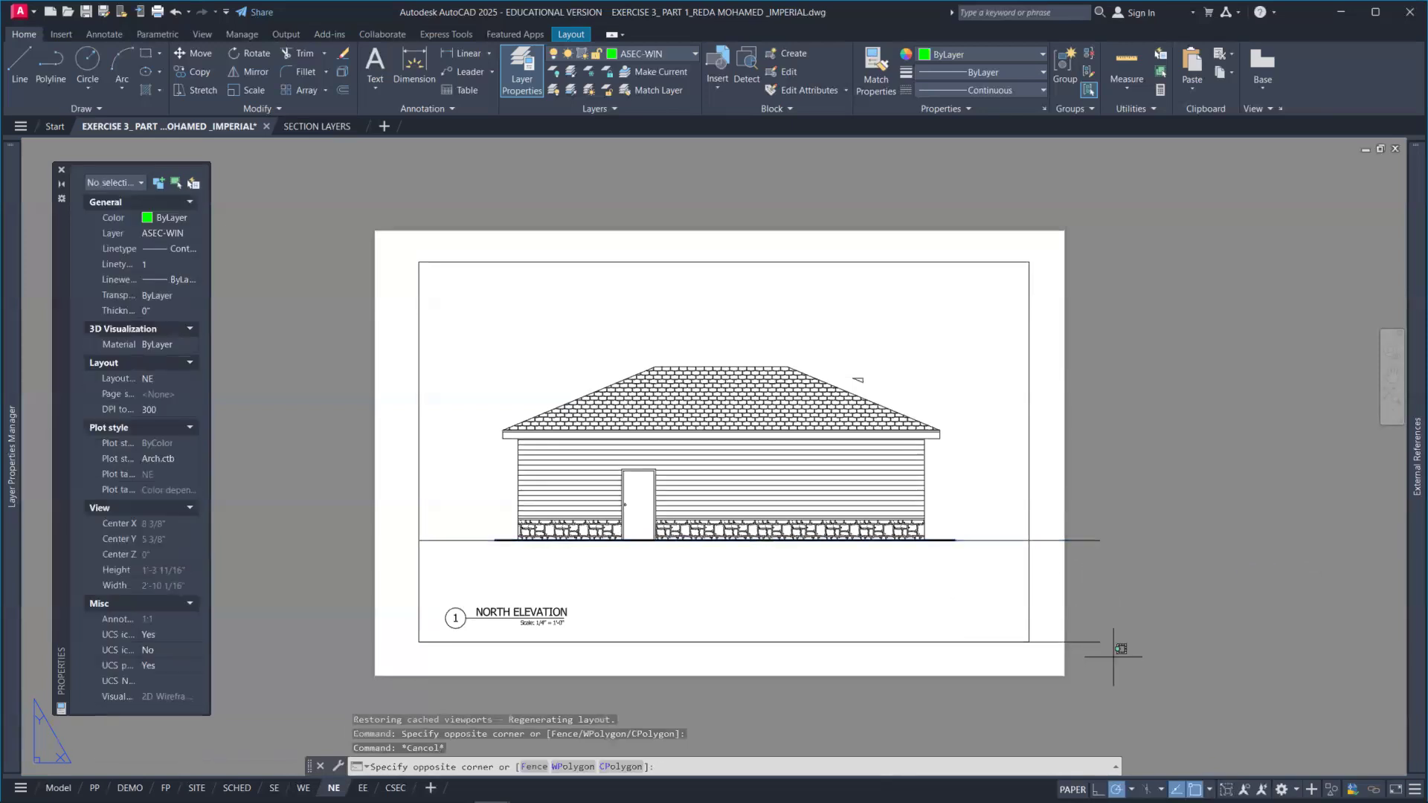
left_click_drag(1116, 663, 1090, 604)
key("ctrl+c")
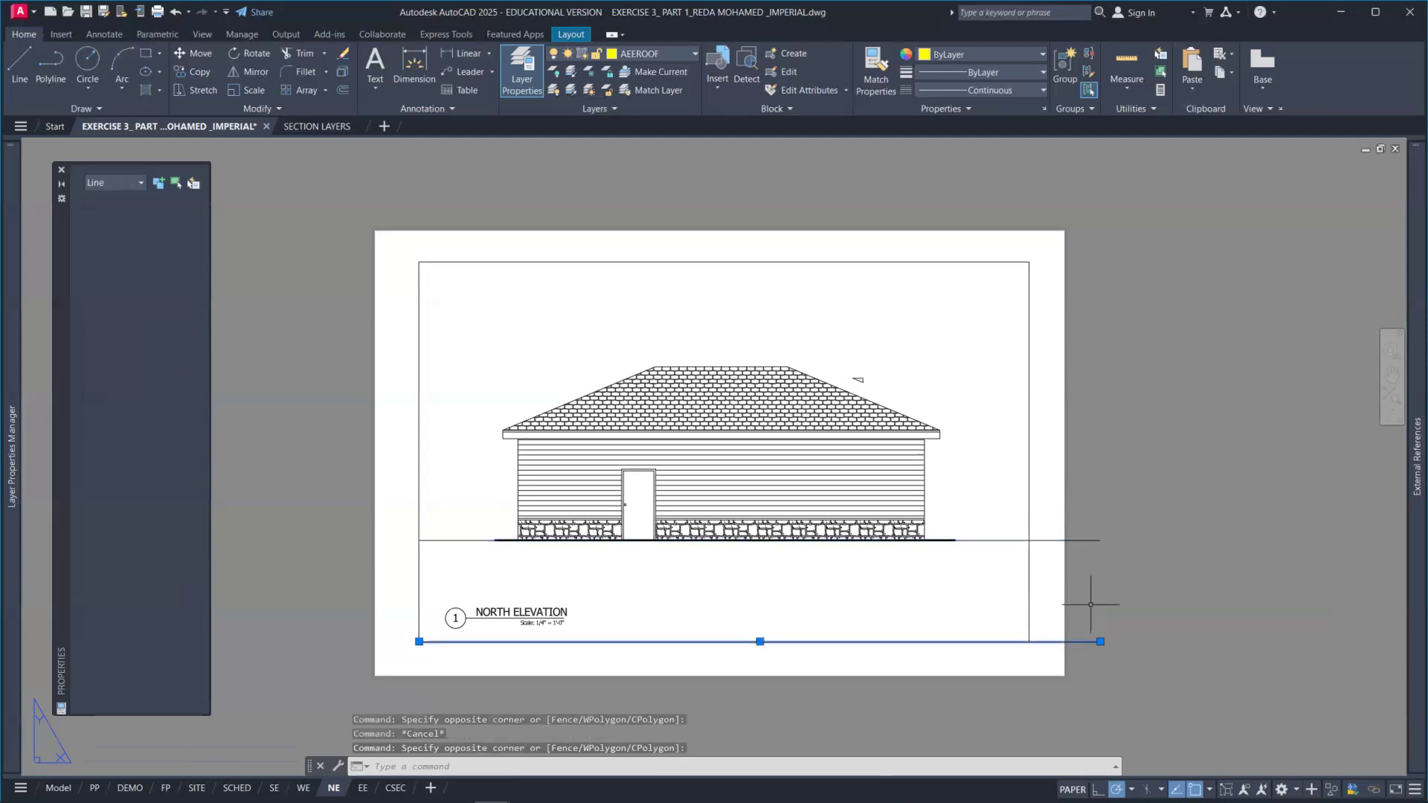
Step: Paste the guide line into the EE layout at the lower-left corner of the viewport border
left_click(363, 787)
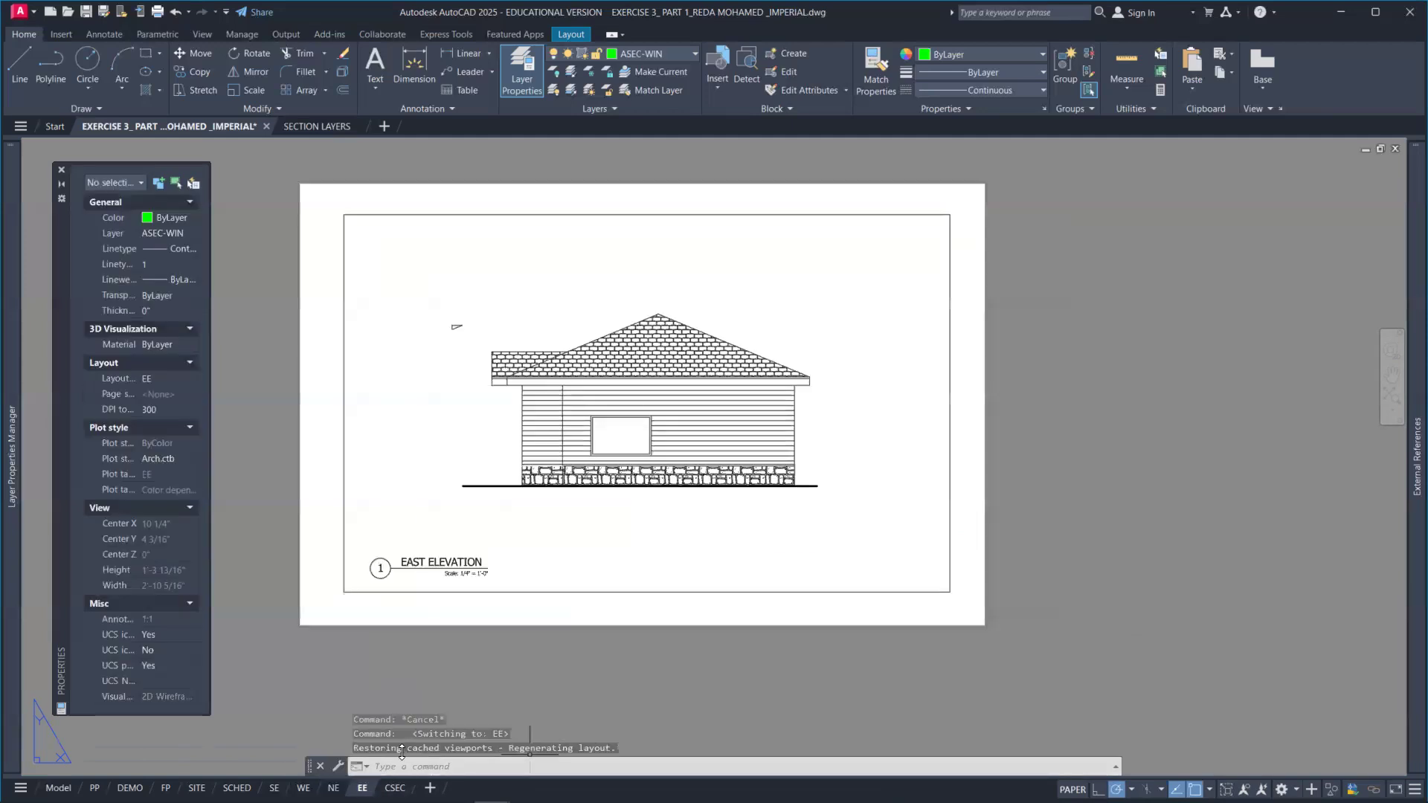
key("ctrl+v")
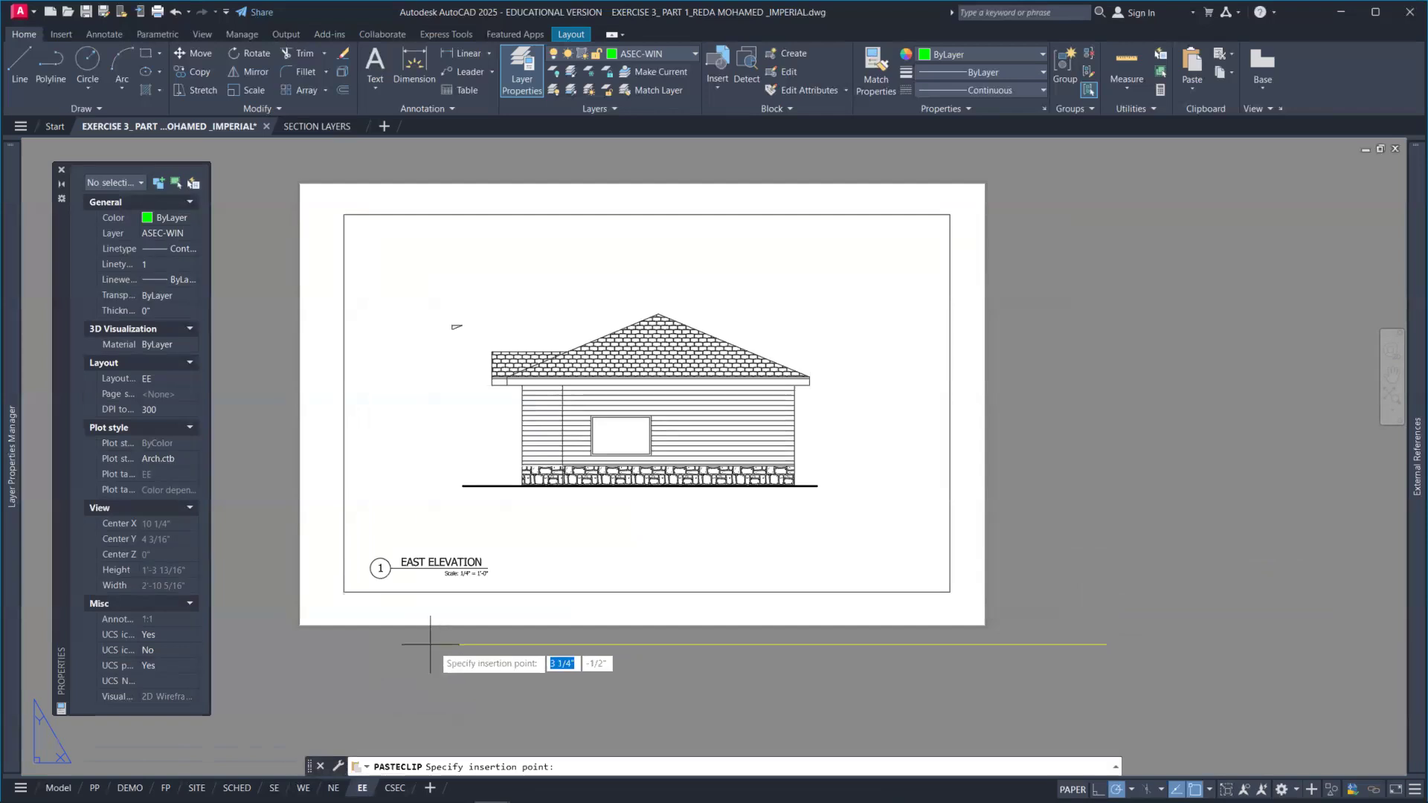
left_click(344, 592)
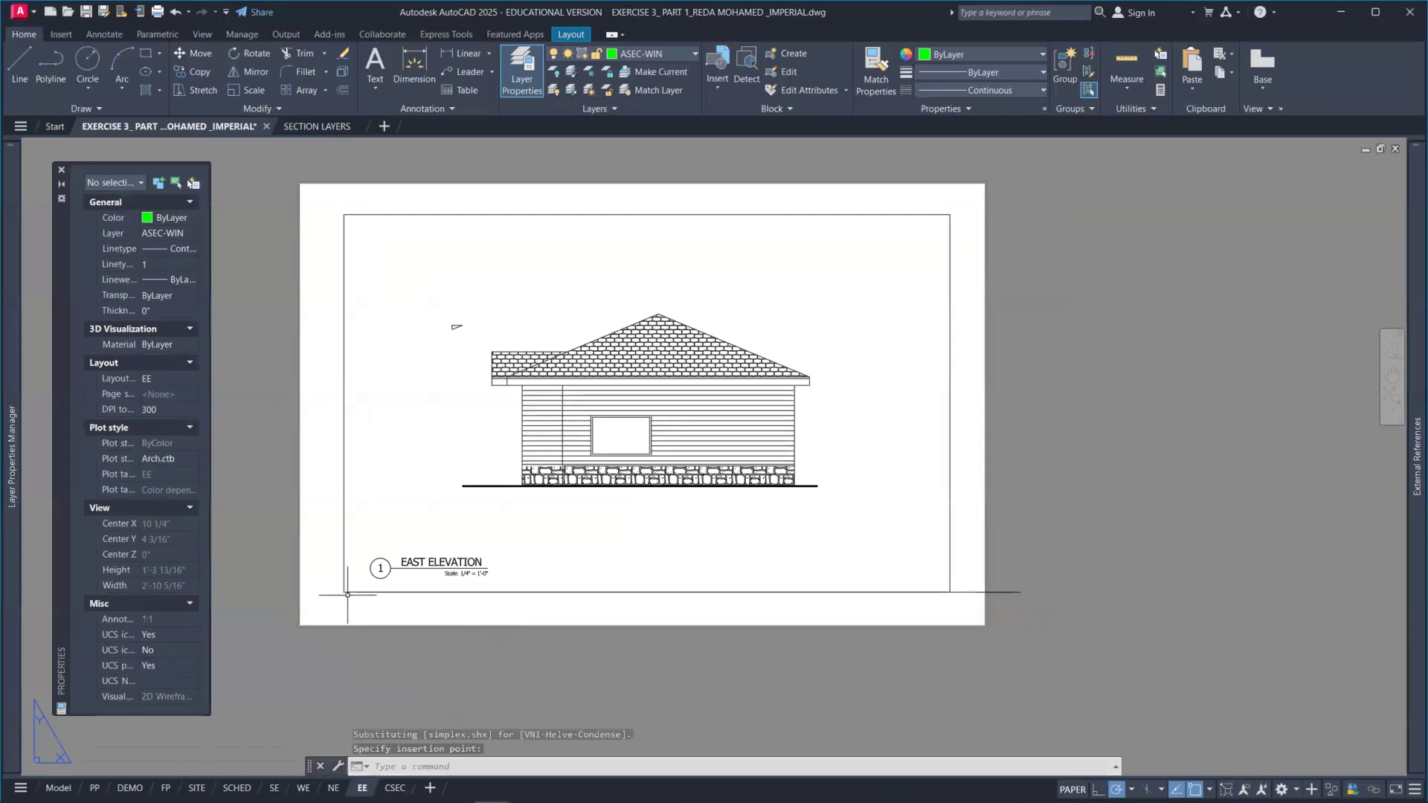
Step: Offset the pasted guide line 2.5 upward
type("o")
key("Return")
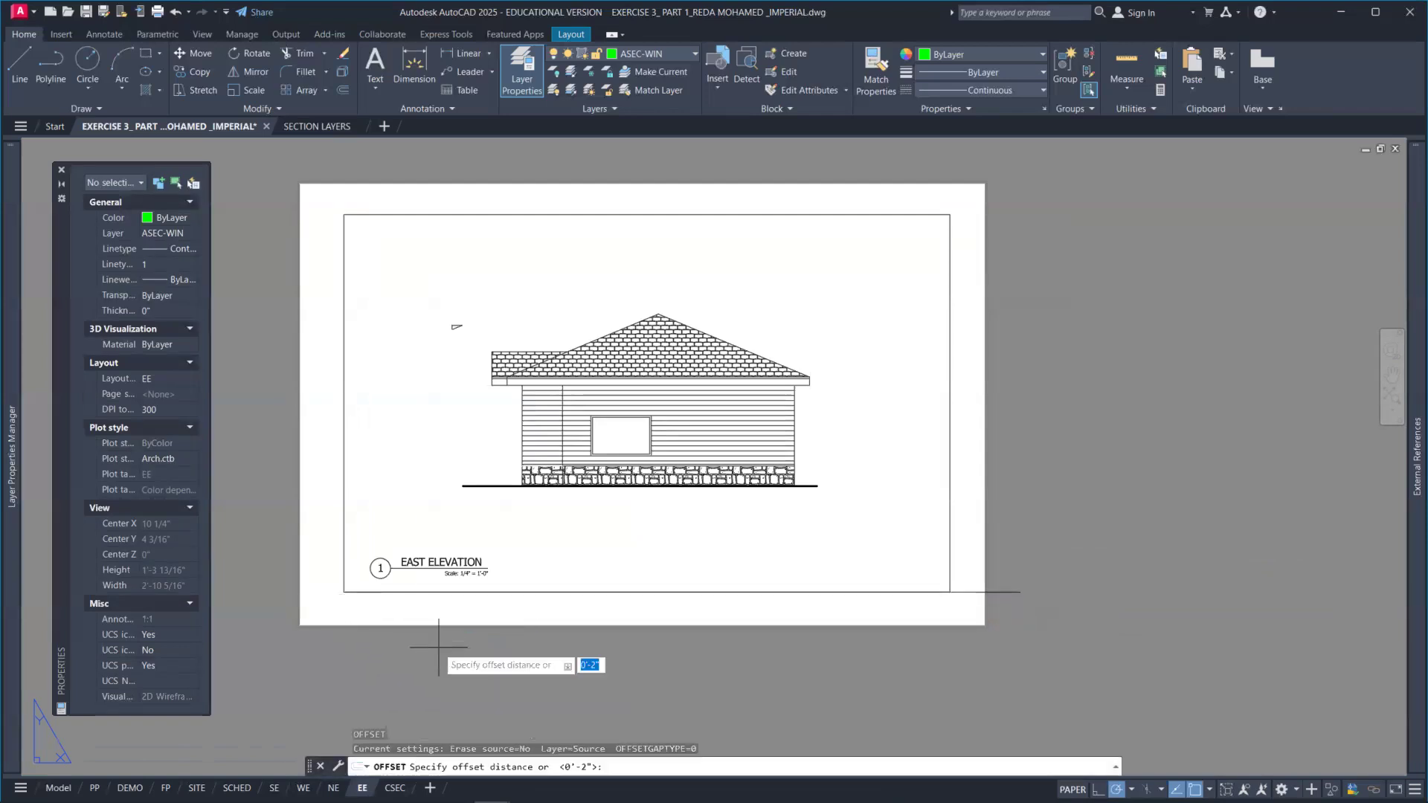
type("2.5")
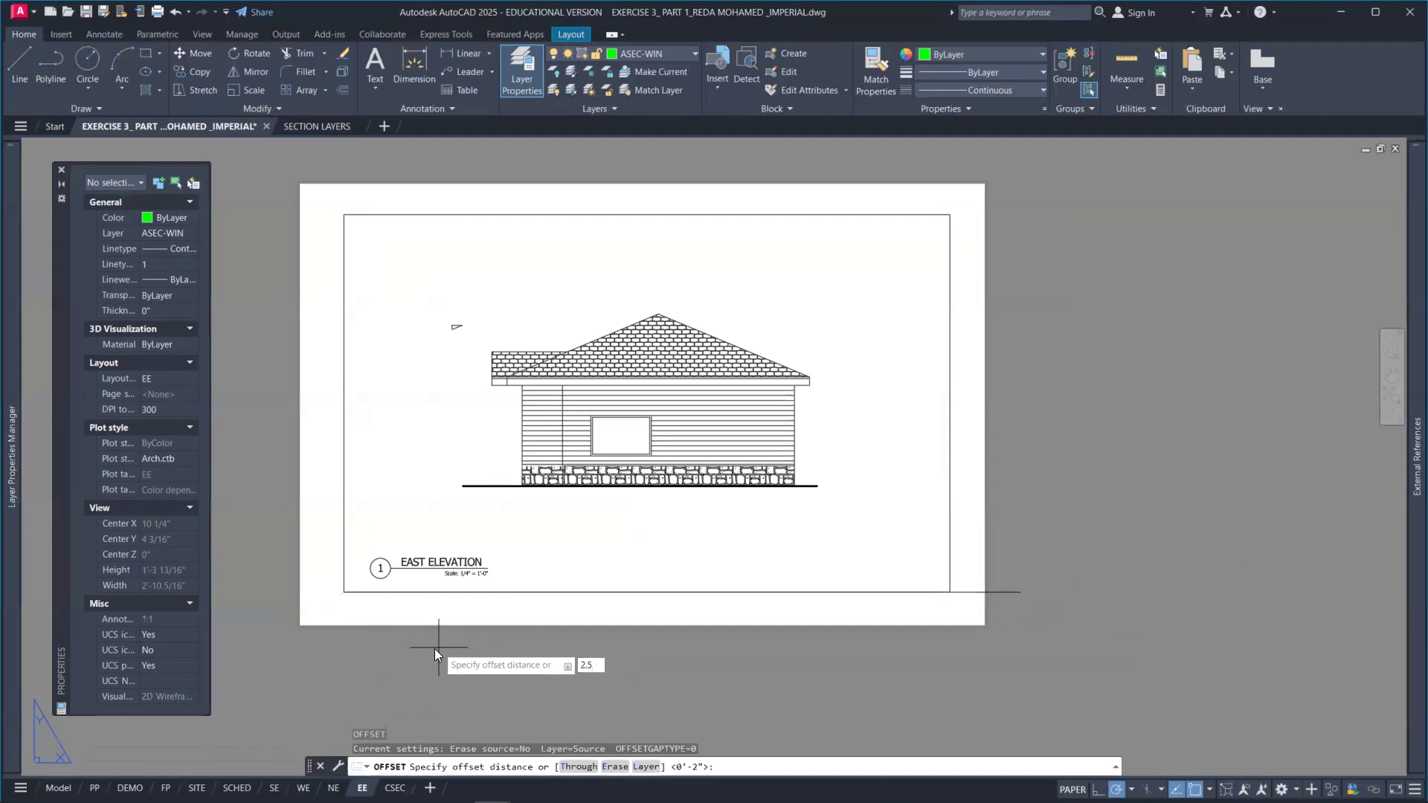
key("Return")
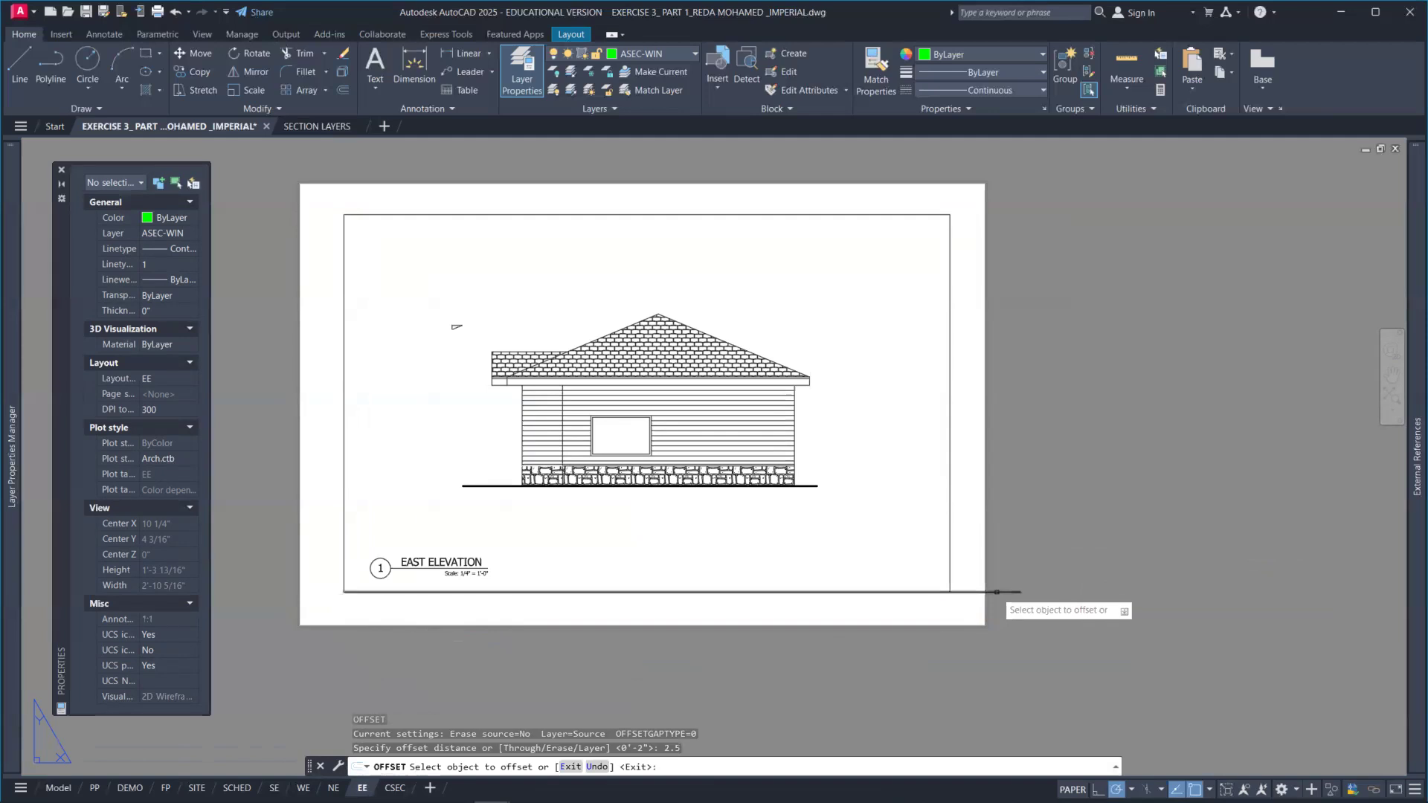
left_click(997, 592)
left_click(1004, 520)
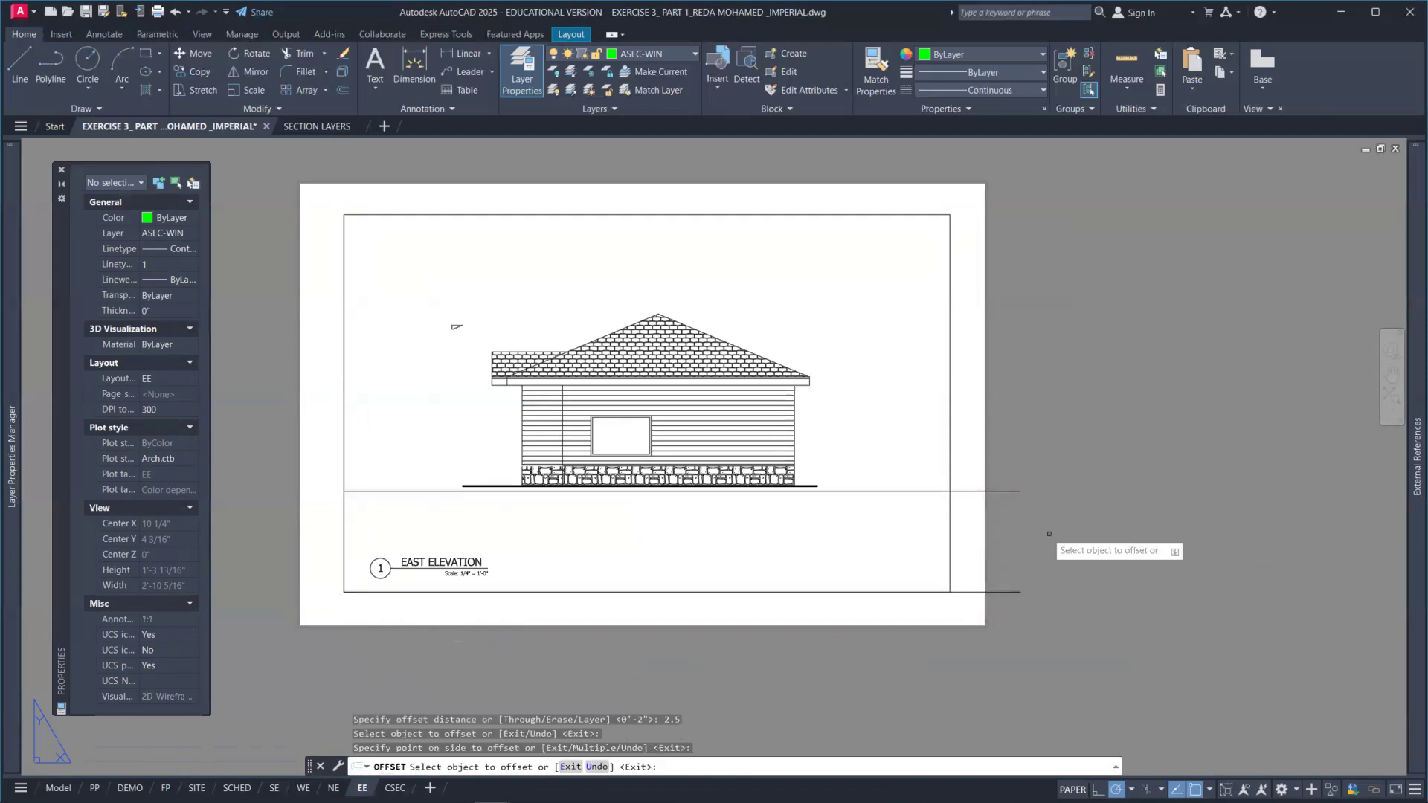
key("Return")
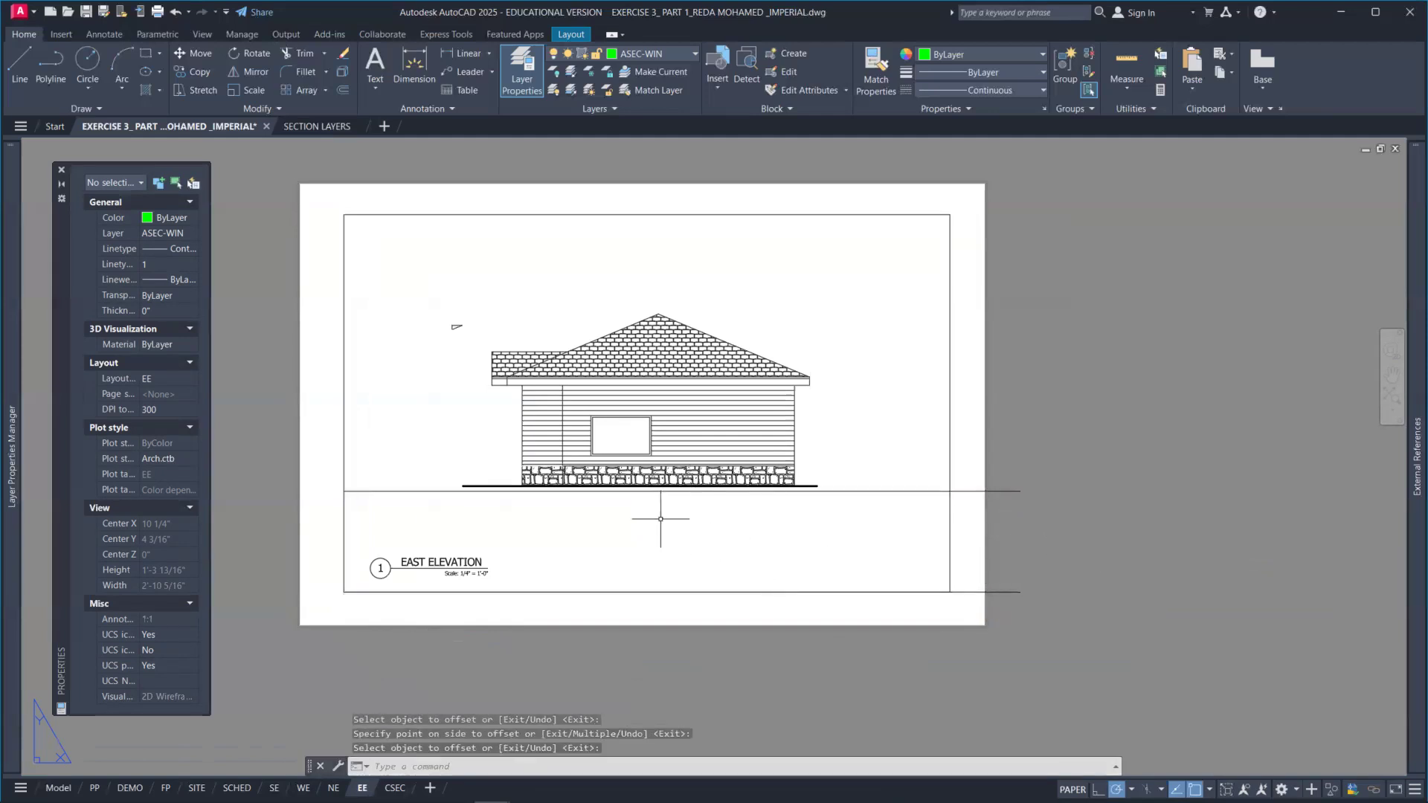
Step: Pan the east elevation inside its viewport so its ground line sits on the offset guide line, then return to paper space
double_click(707, 533)
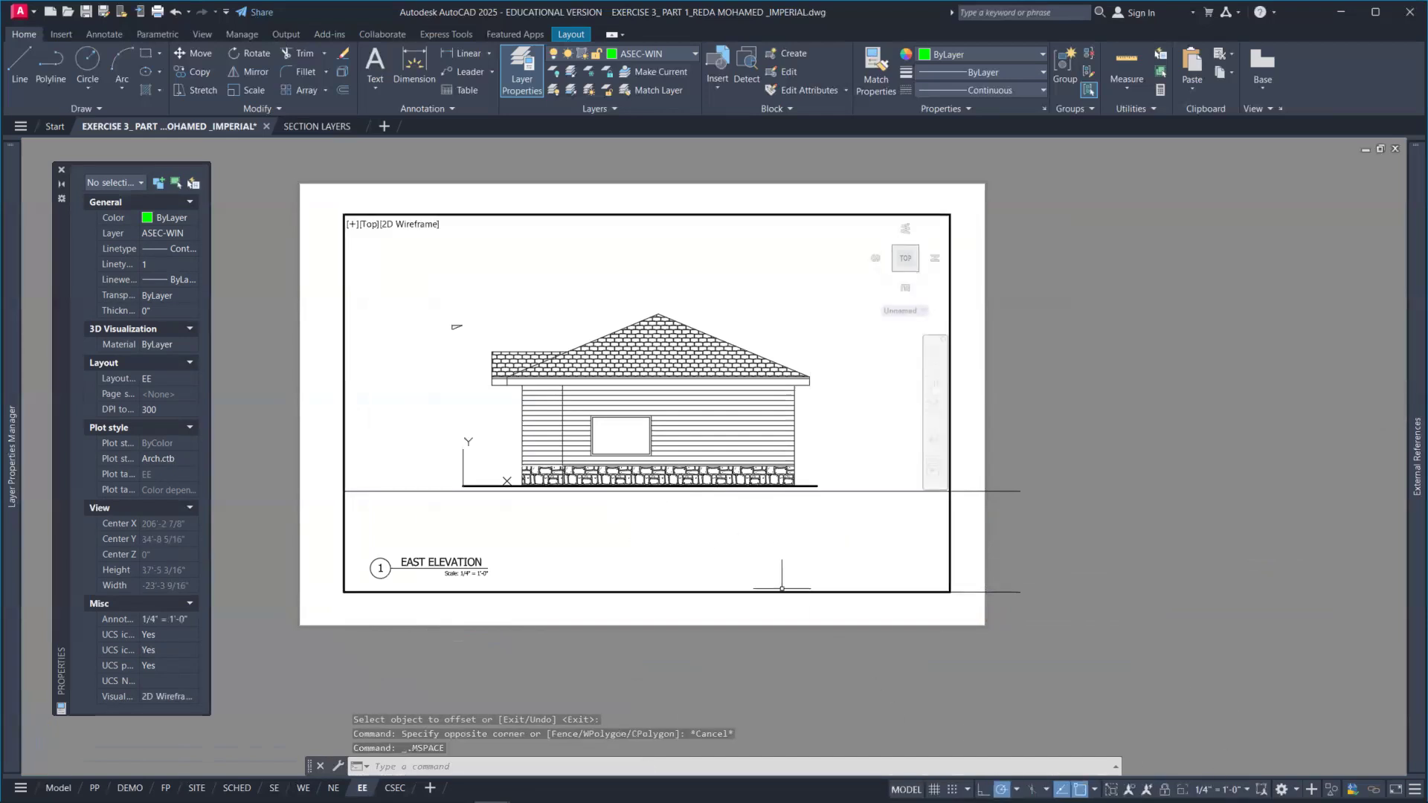
middle_click_drag(696, 514, 696, 518)
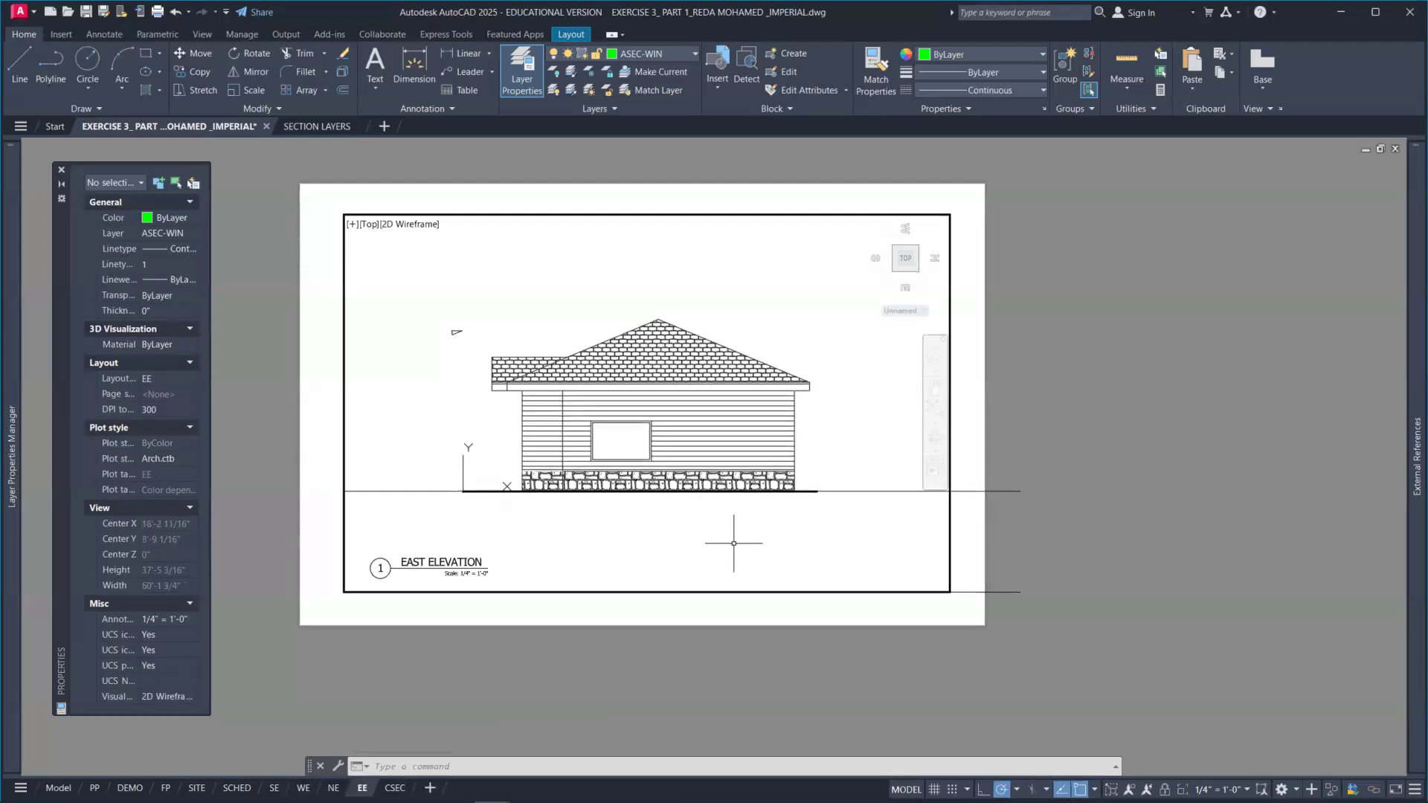
double_click(1023, 573)
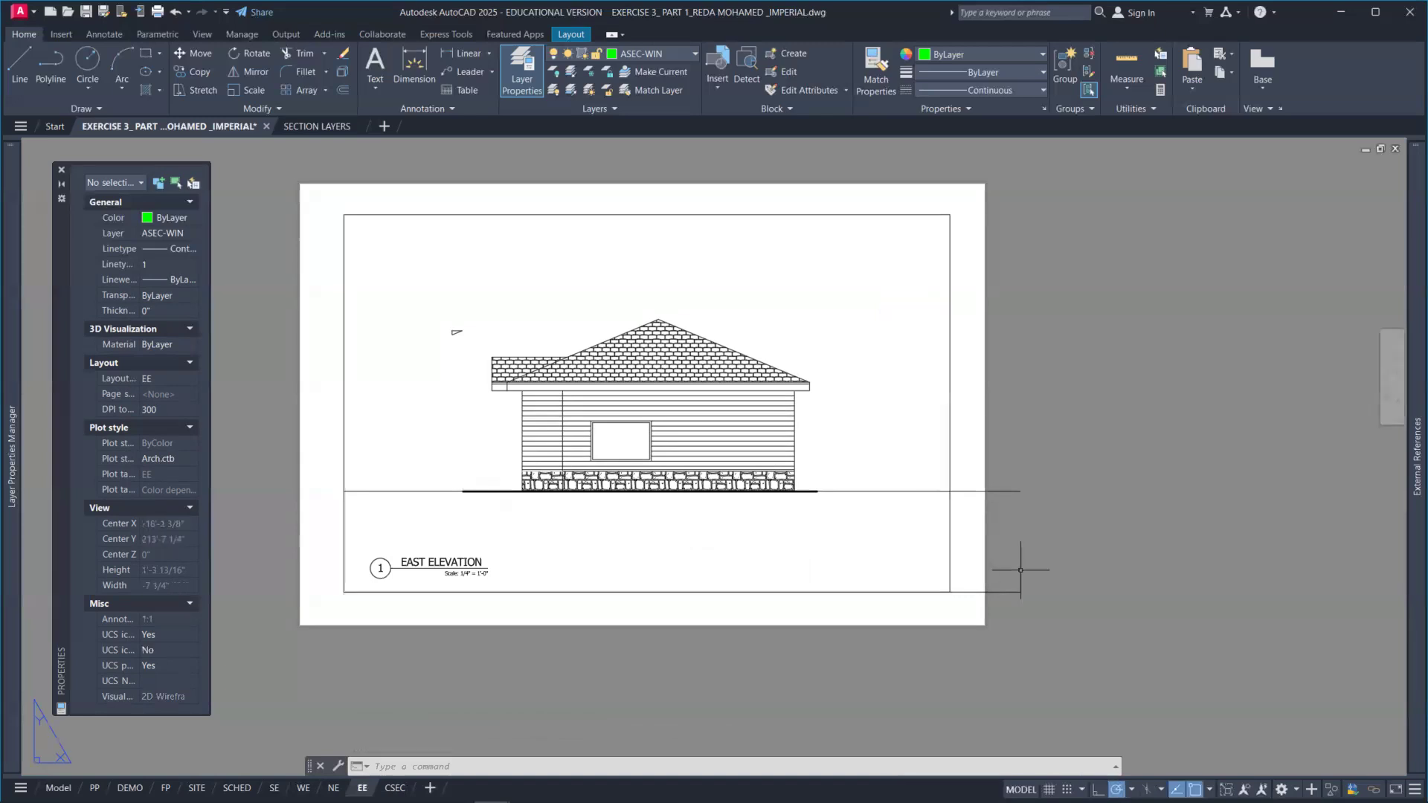
Step: Delete the two horizontal guide lines from the EE layout
left_click(1027, 526)
left_click(993, 461)
left_click(1028, 608)
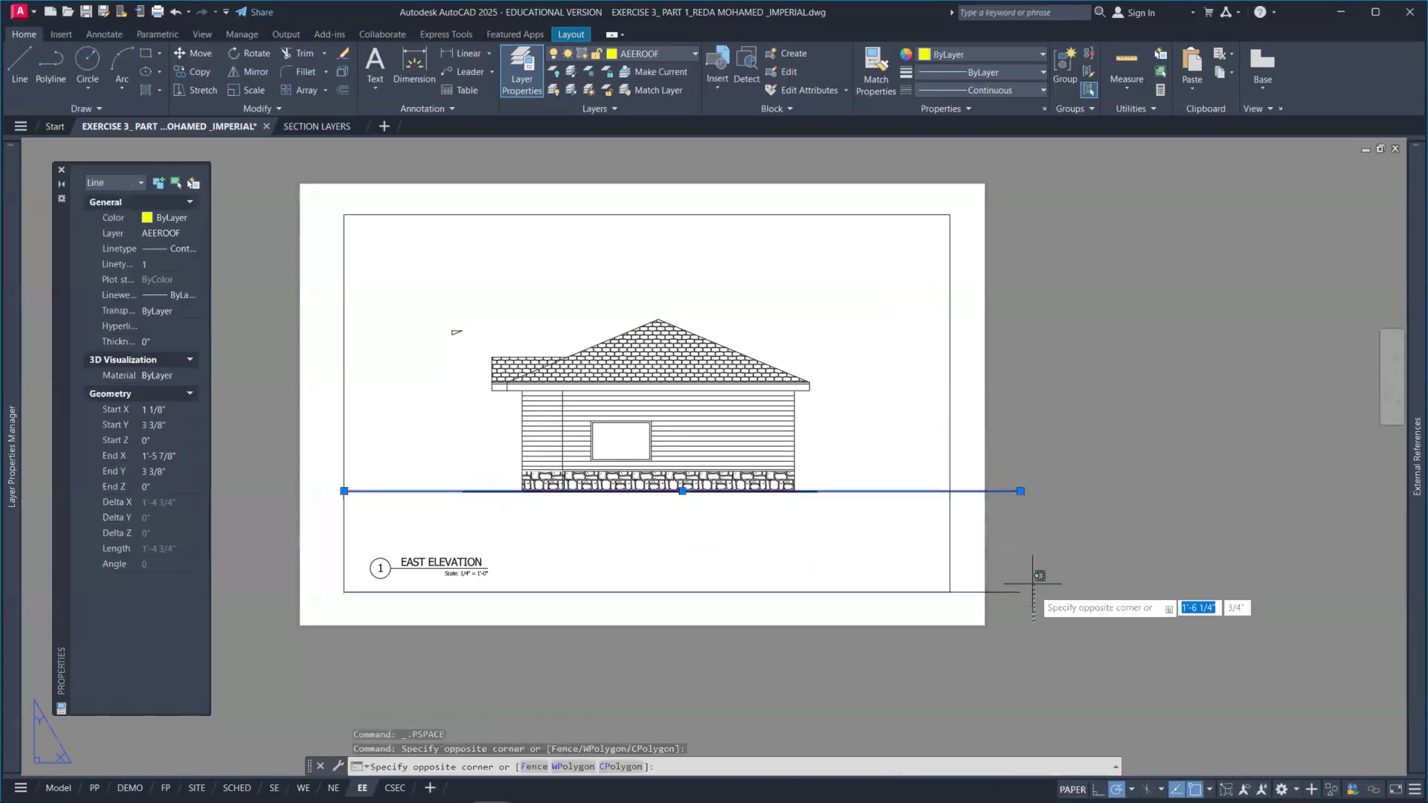
left_click(1020, 563)
key("Delete")
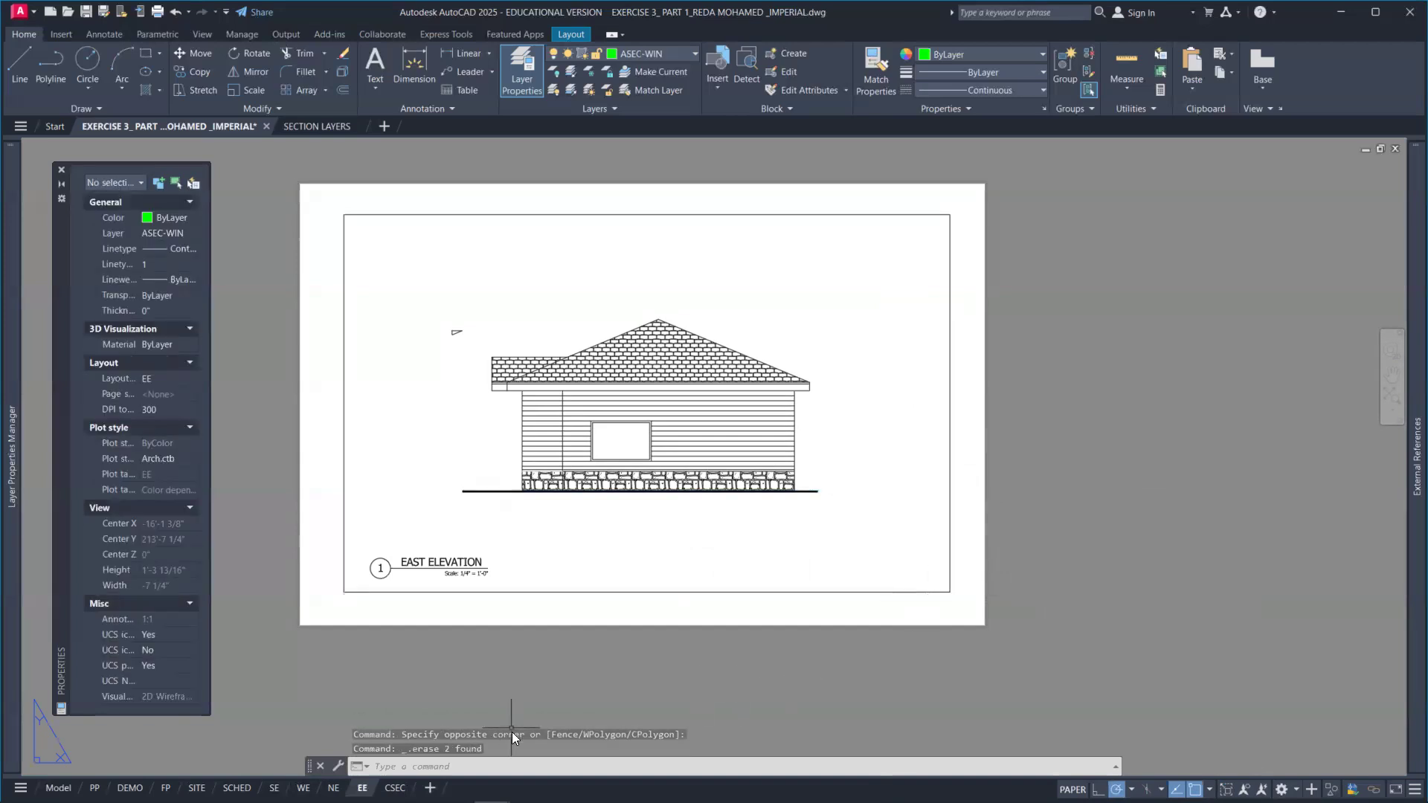
Step: Delete the two horizontal guide lines from the NE layout
key("ctrl+Page_Up")
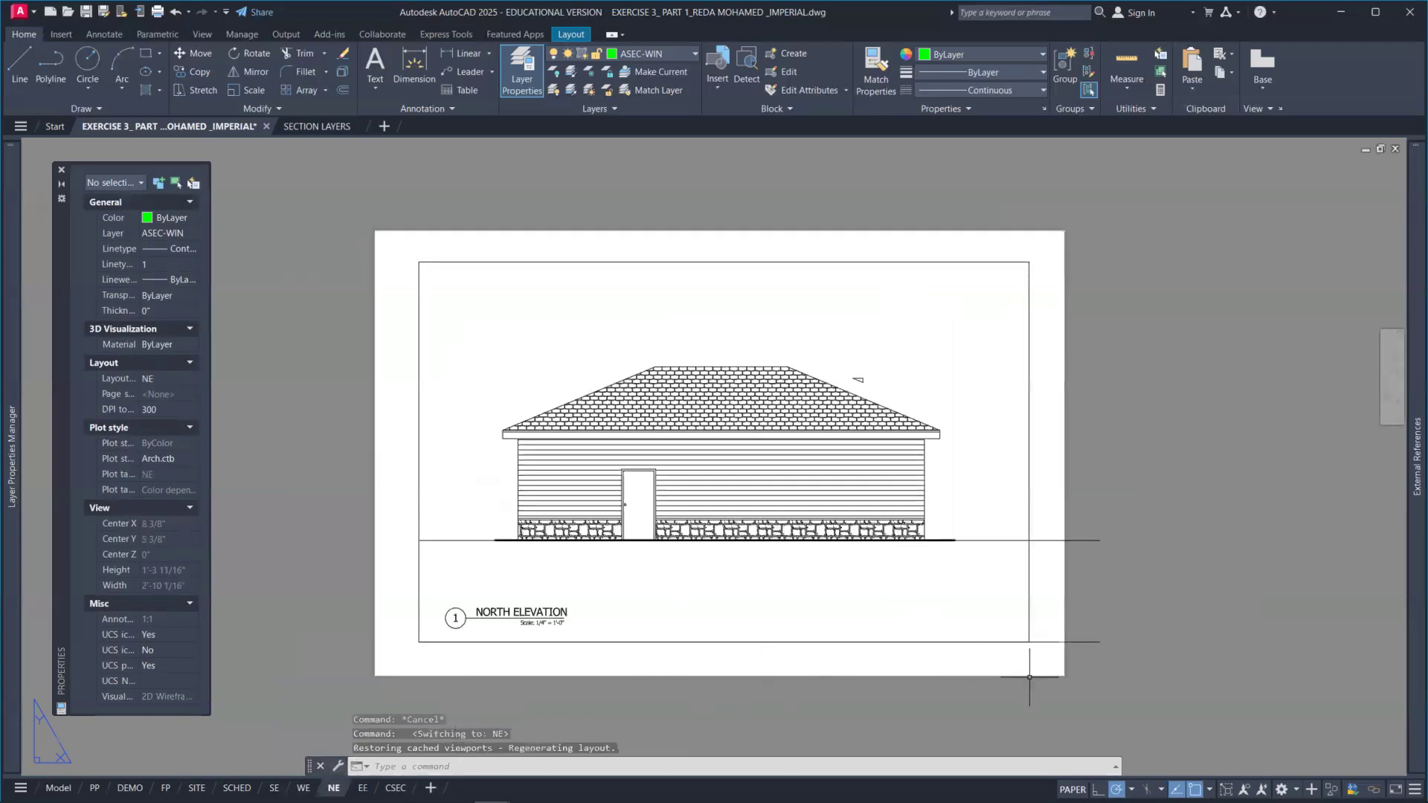
left_click(1124, 664)
left_click(1081, 519)
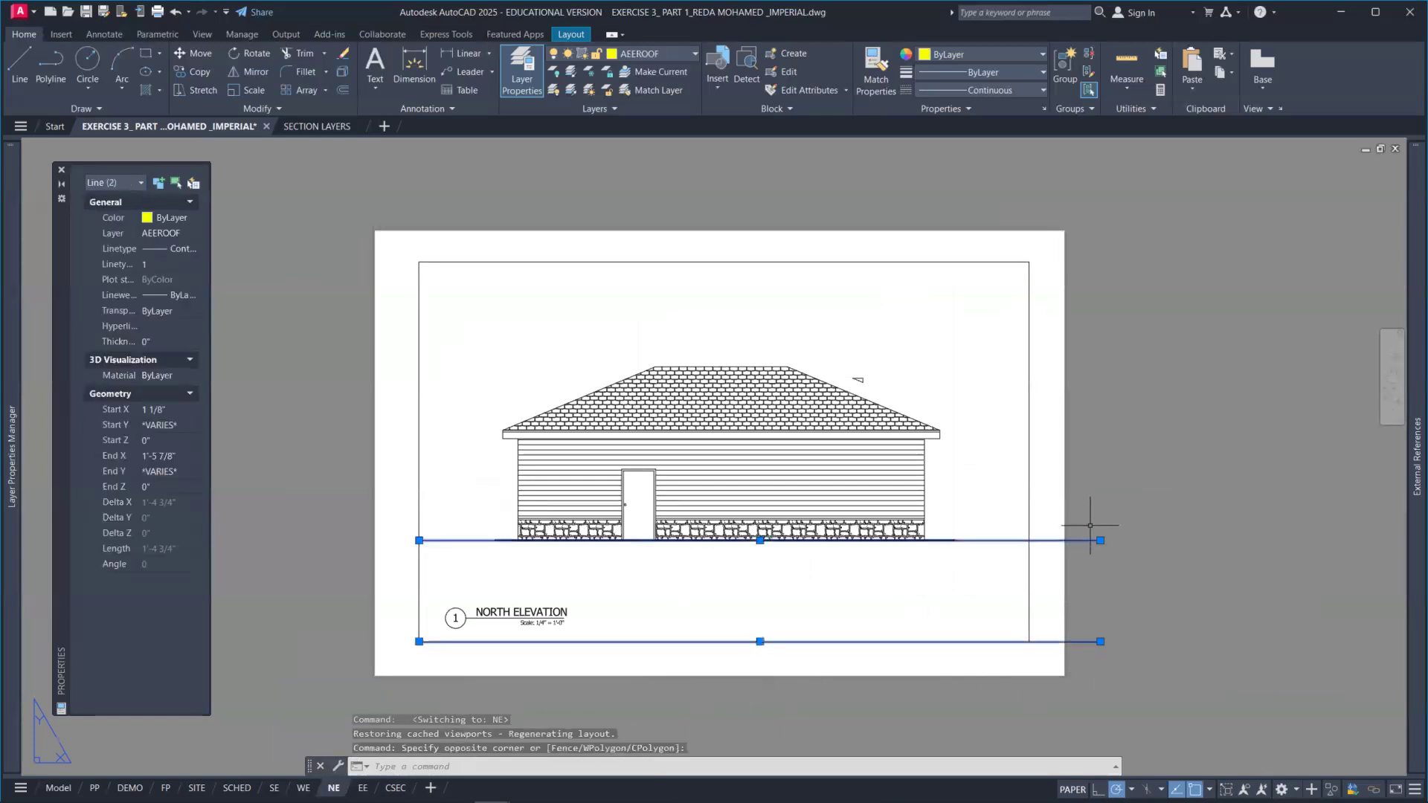
key("Delete")
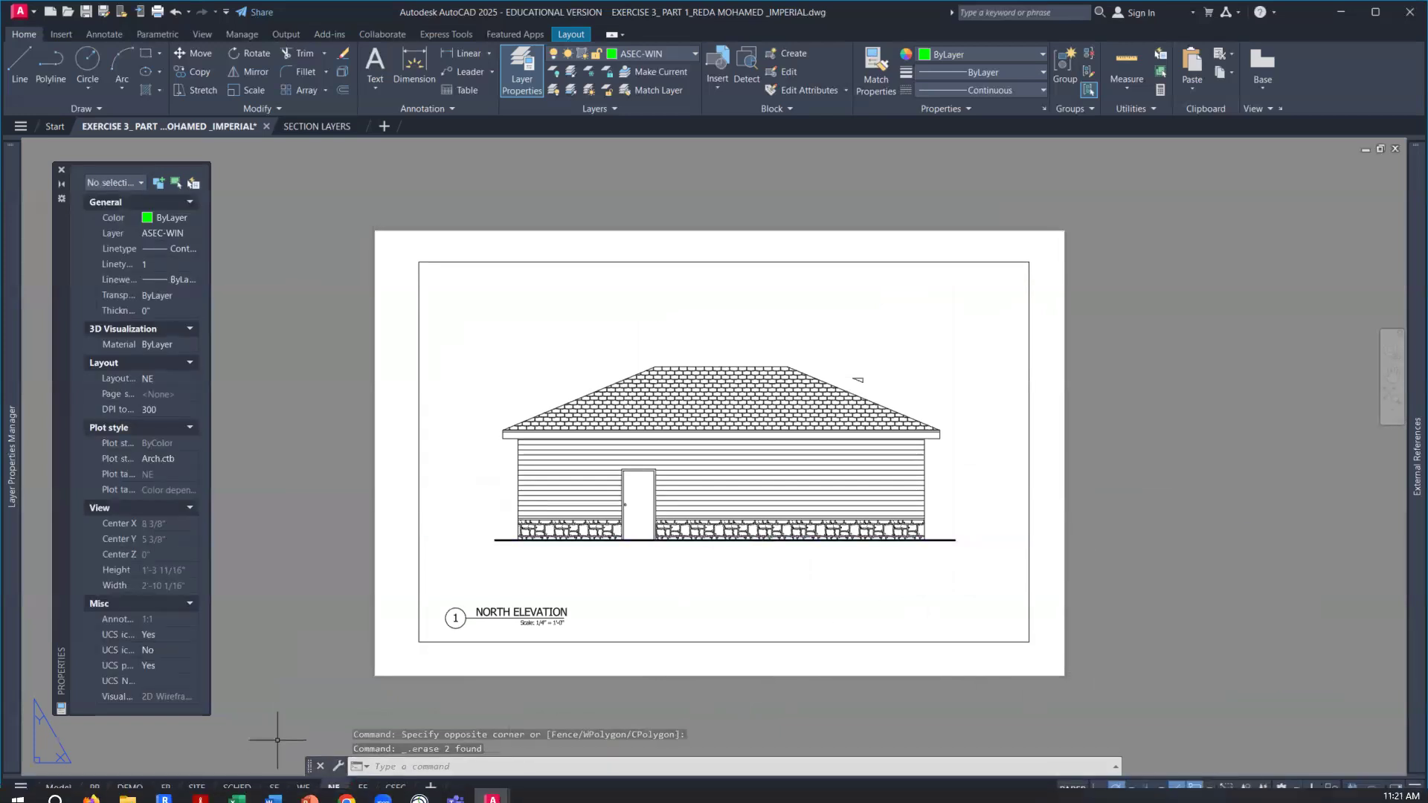
Step: Delete the two horizontal guide lines from the WE layout
left_click(303, 788)
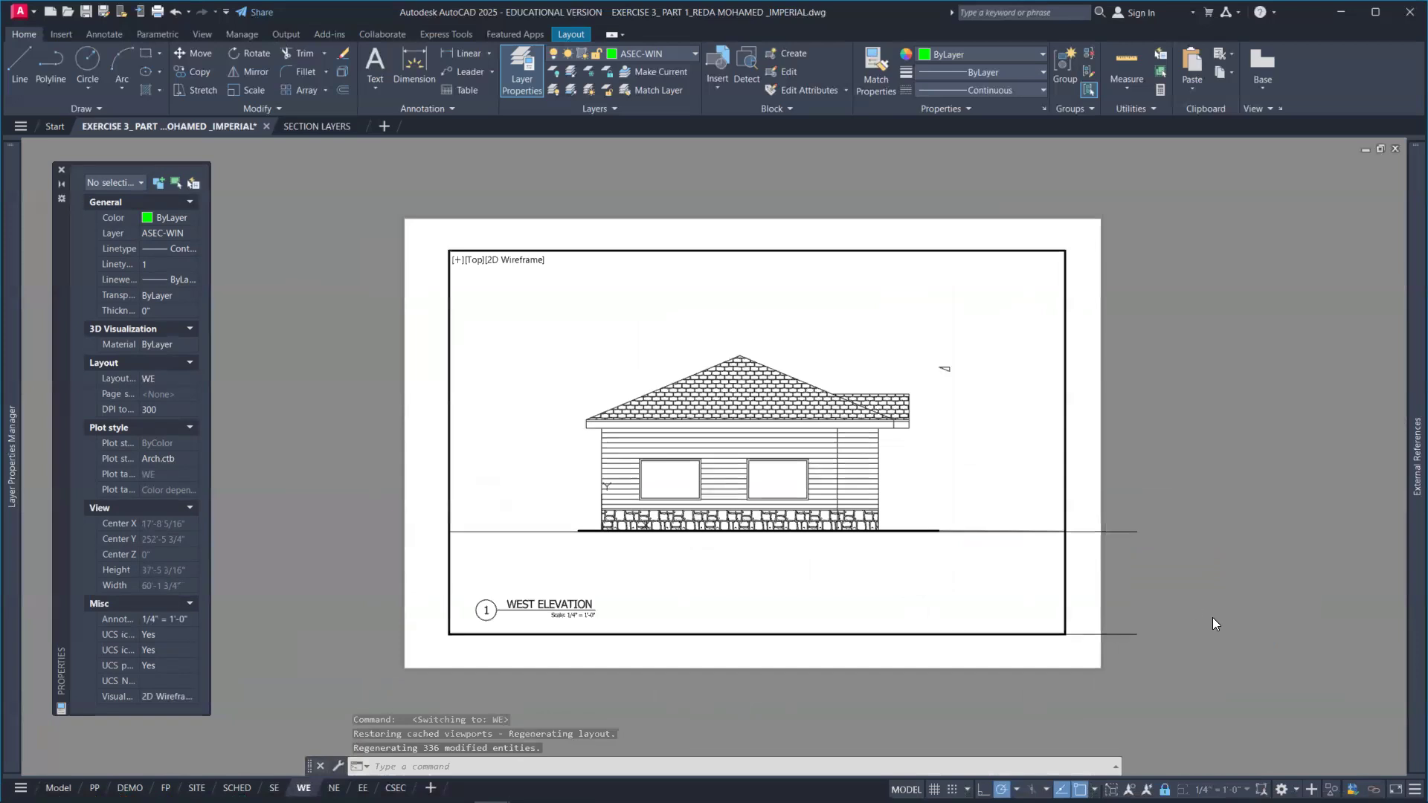
double_click(1148, 656)
left_click(1190, 659)
left_click(1121, 491)
key("Delete")
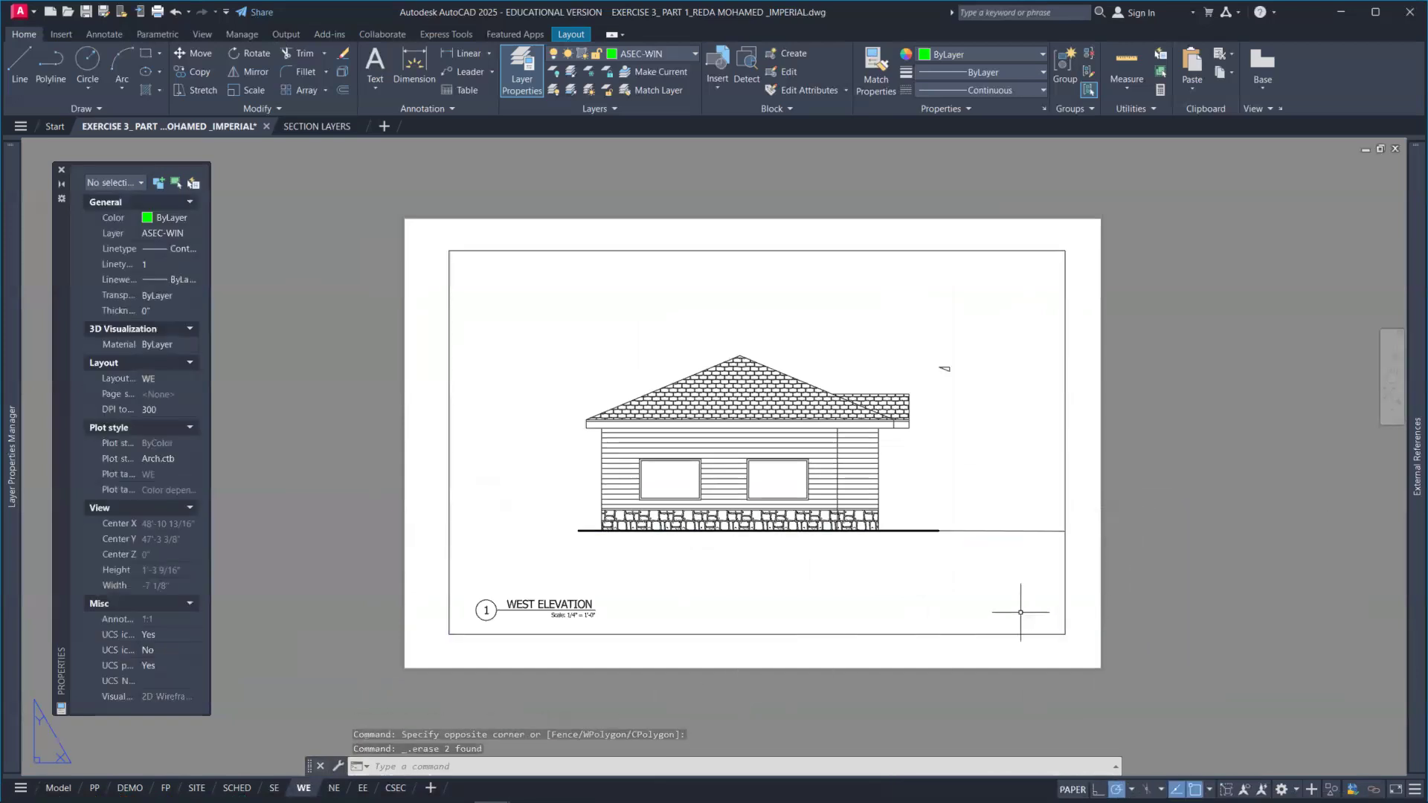
Step: Delete the horizontal guide lines from the SE layout
left_click(274, 788)
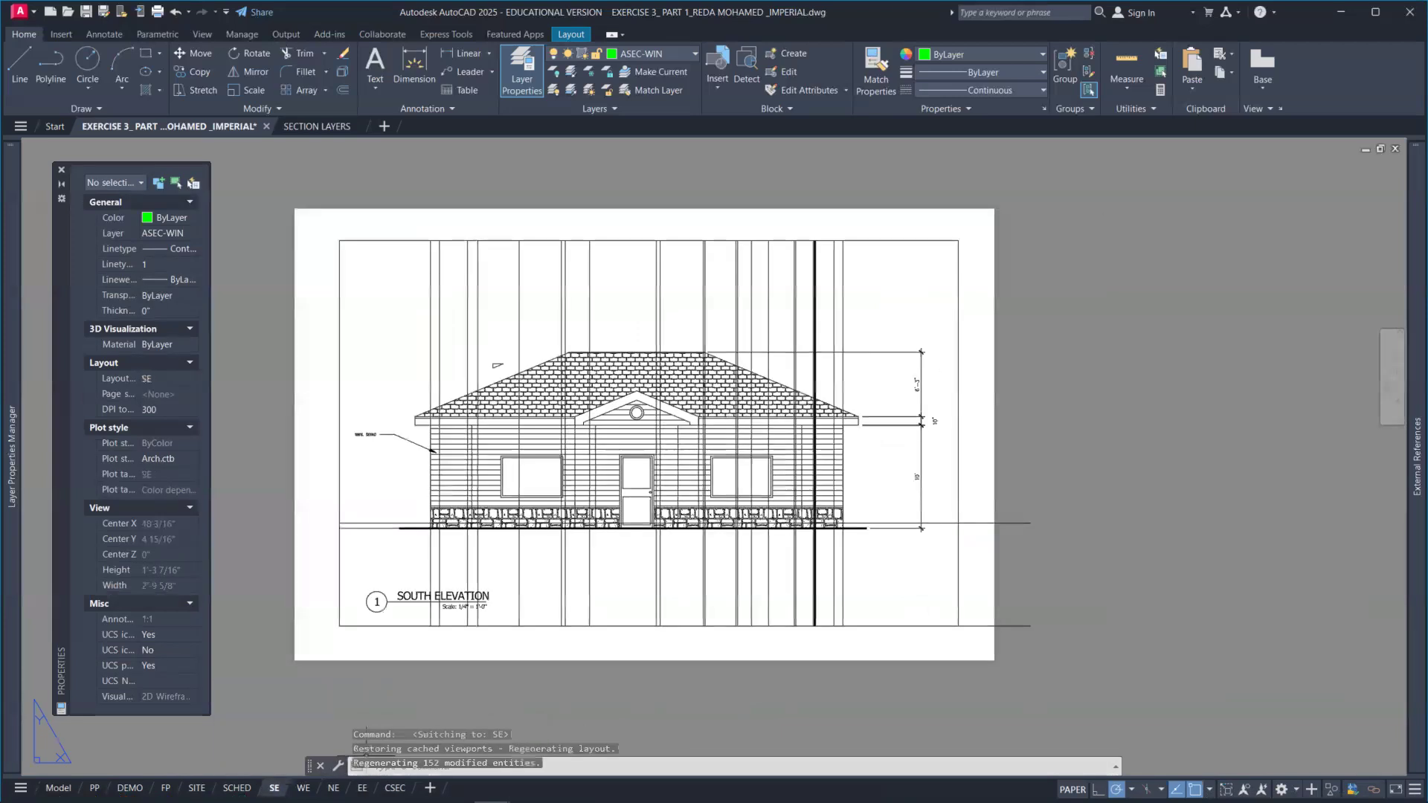
left_click(1044, 653)
left_click(1010, 480)
key("Delete")
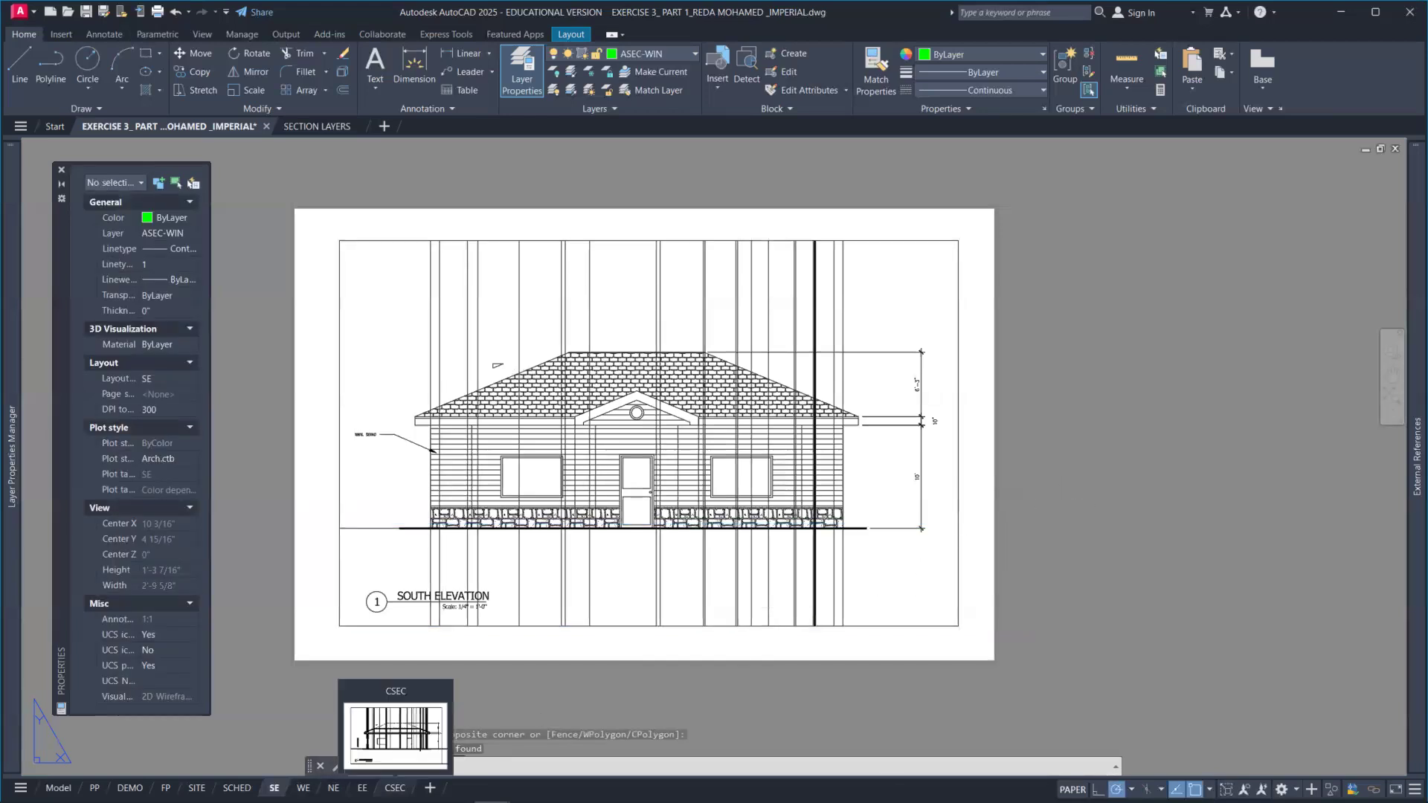
Step: Pan the building section slightly inside the CSEC viewport to align it, then return to paper space
left_click(395, 788)
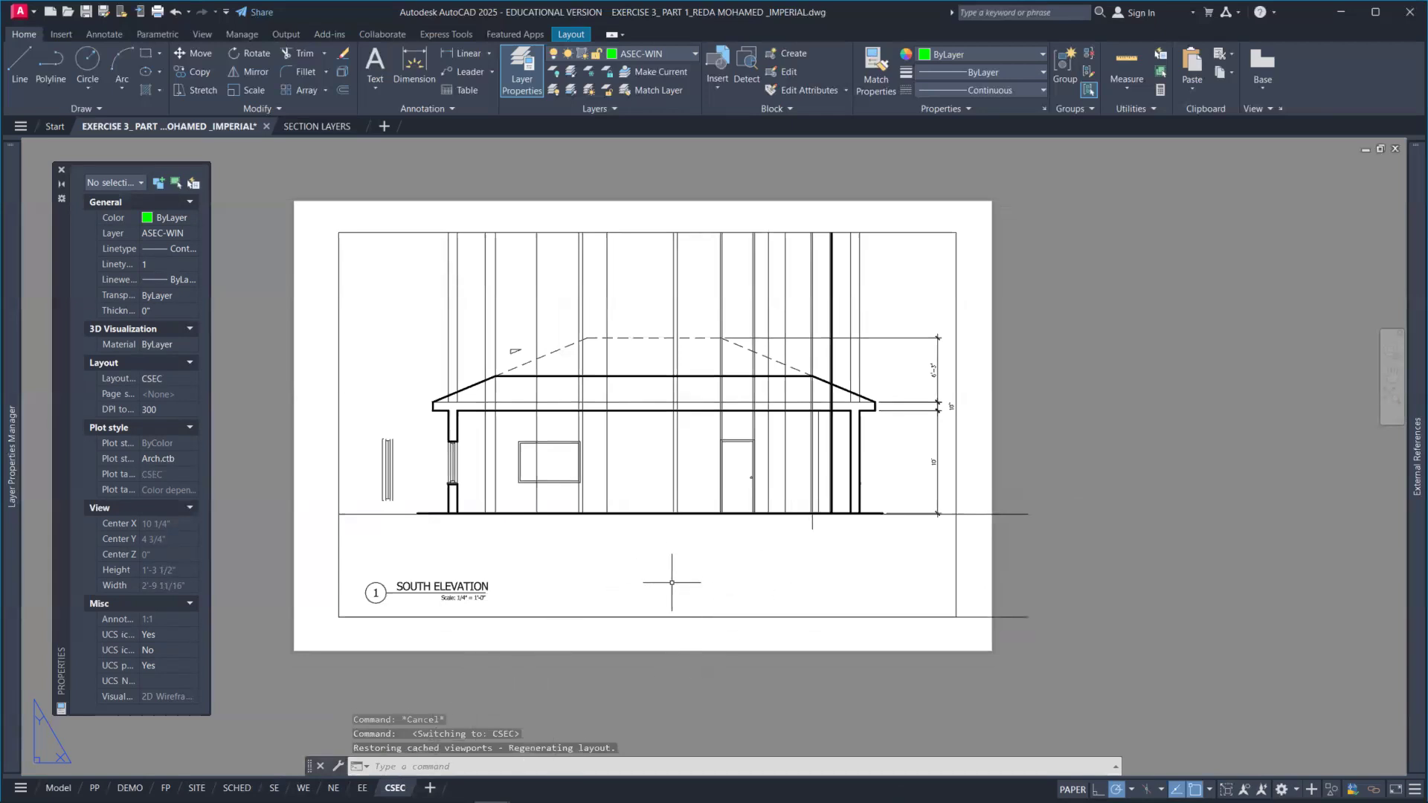
double_click(725, 566)
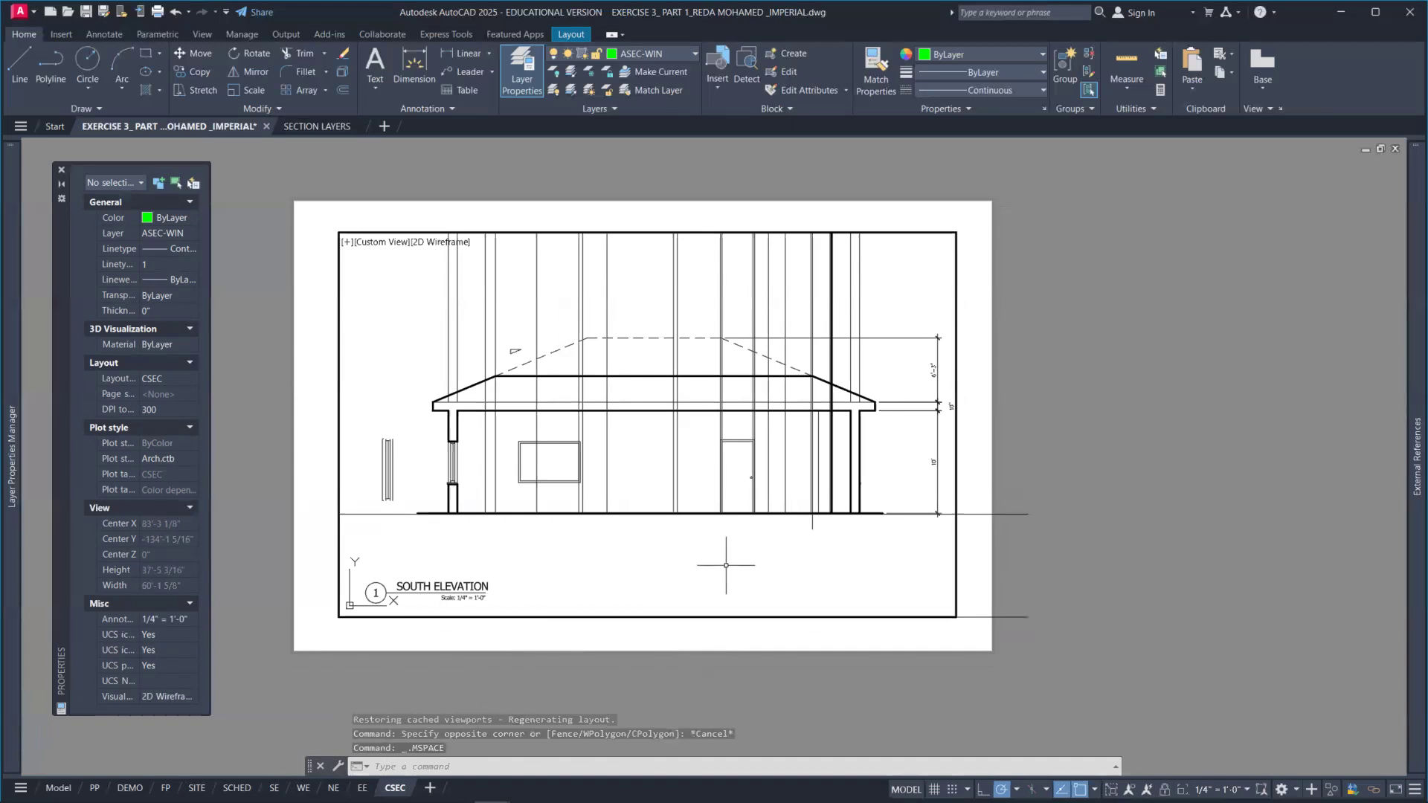
middle_click_drag(726, 565, 714, 565)
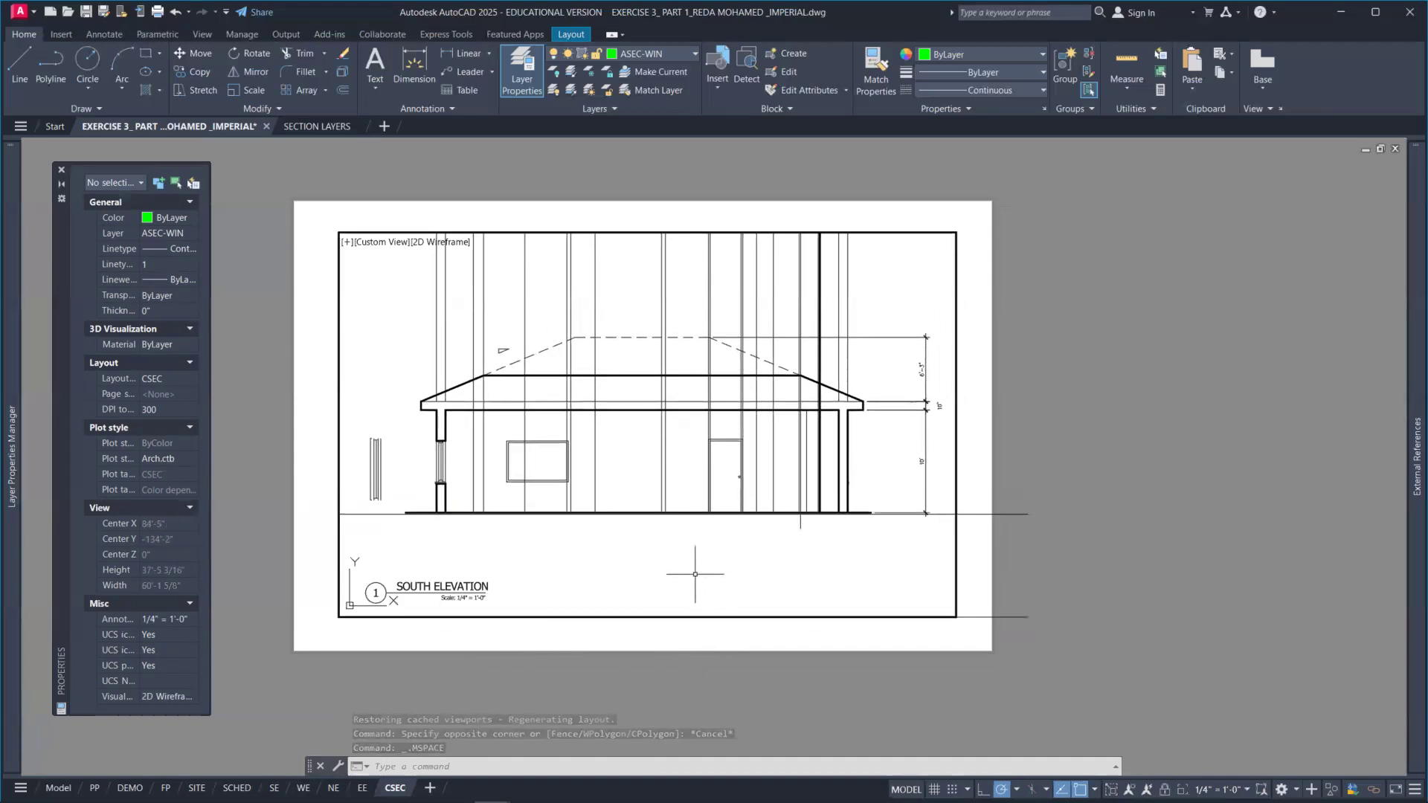
double_click(1130, 509)
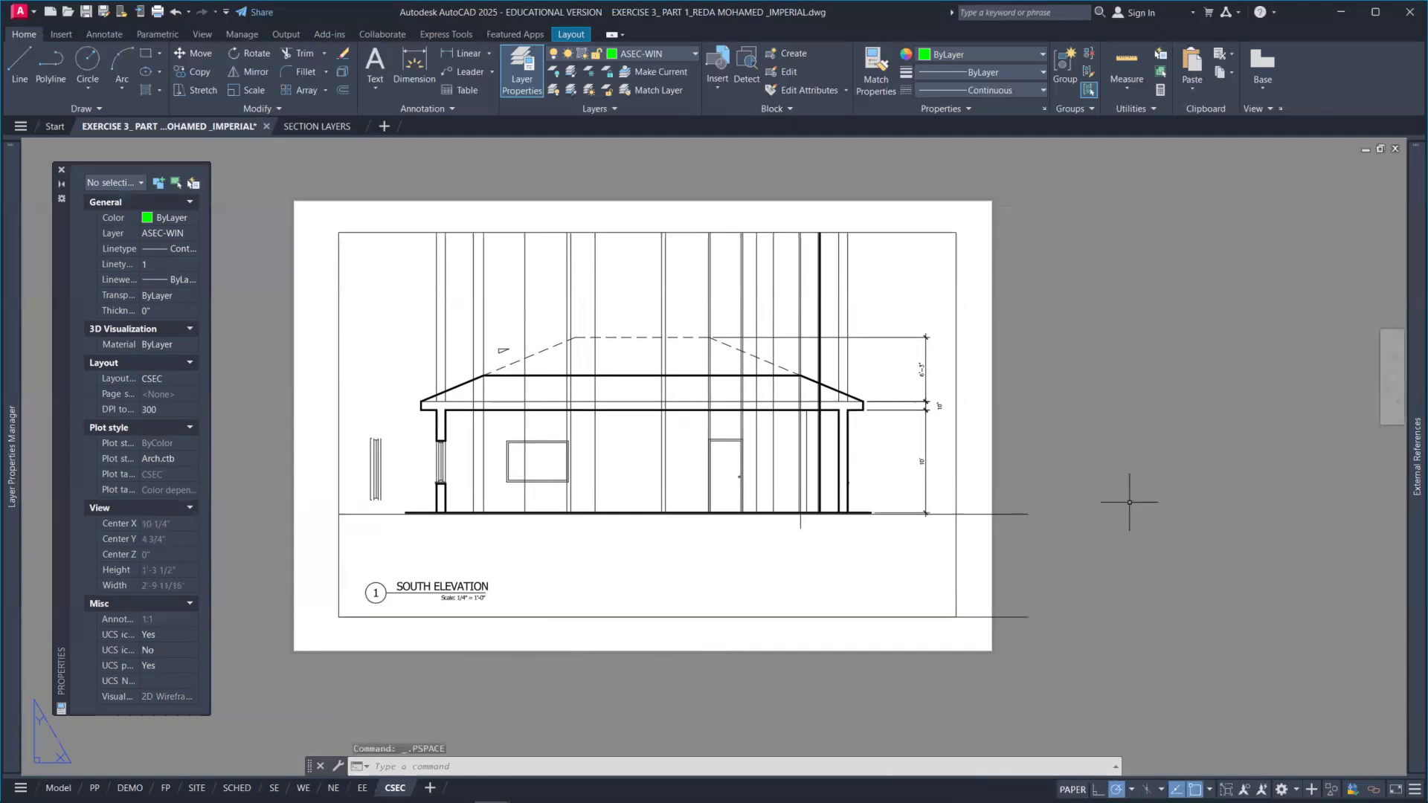